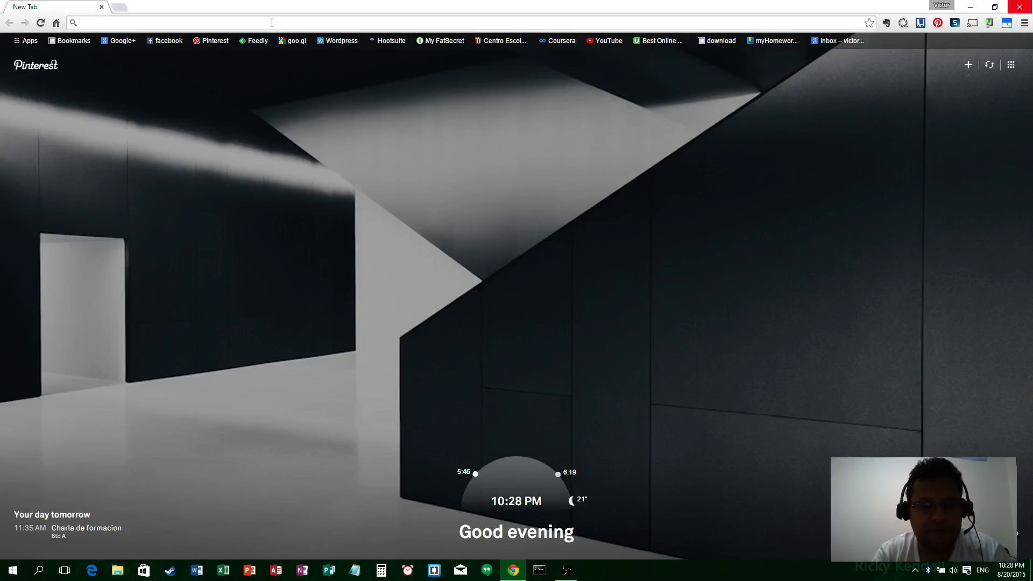
Step: Load drive.google.com in Chrome, then open a new incognito window
{"action": "type", "text": "drive.google.com"}
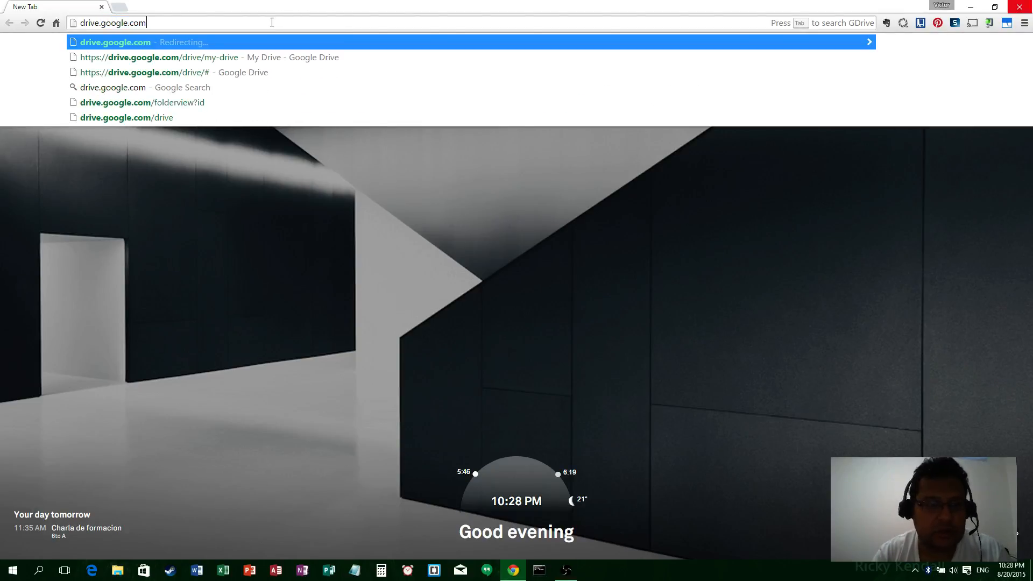
{"action": "key", "text": "Return"}
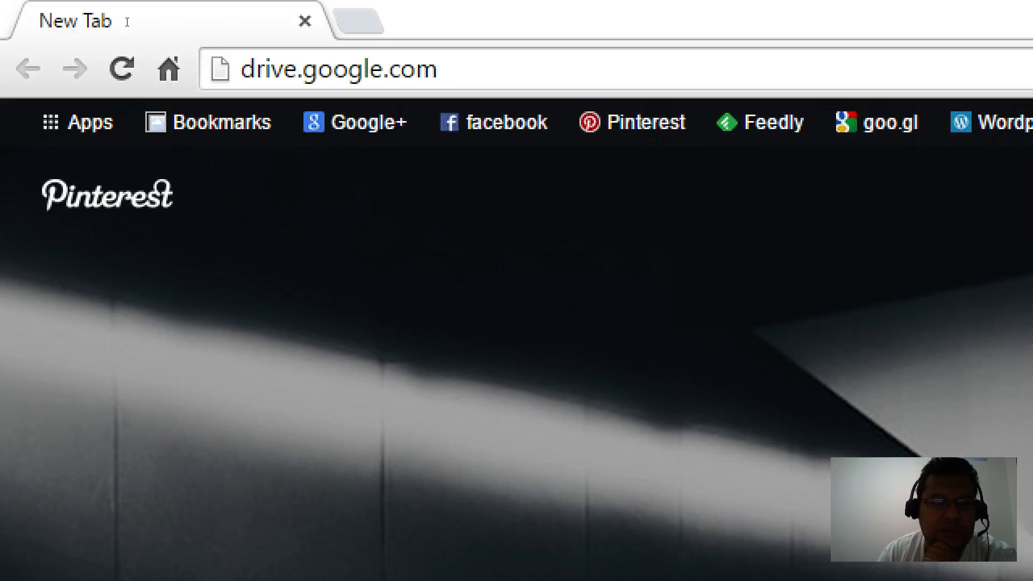
{"action": "key", "text": "Return"}
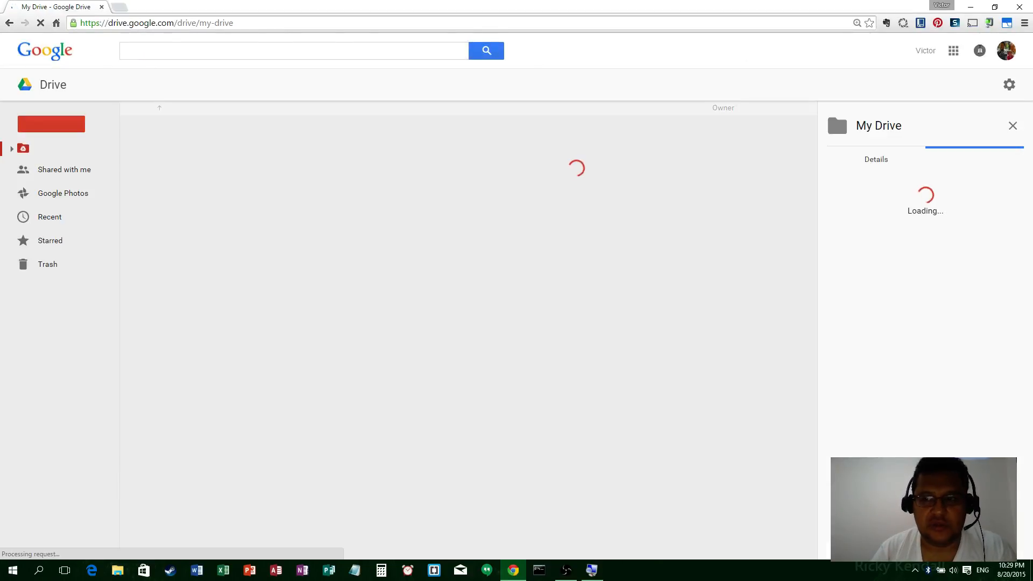
{"action": "left_click", "coordinate": [1024, 23]}
{"action": "left_click", "coordinate": [988, 64]}
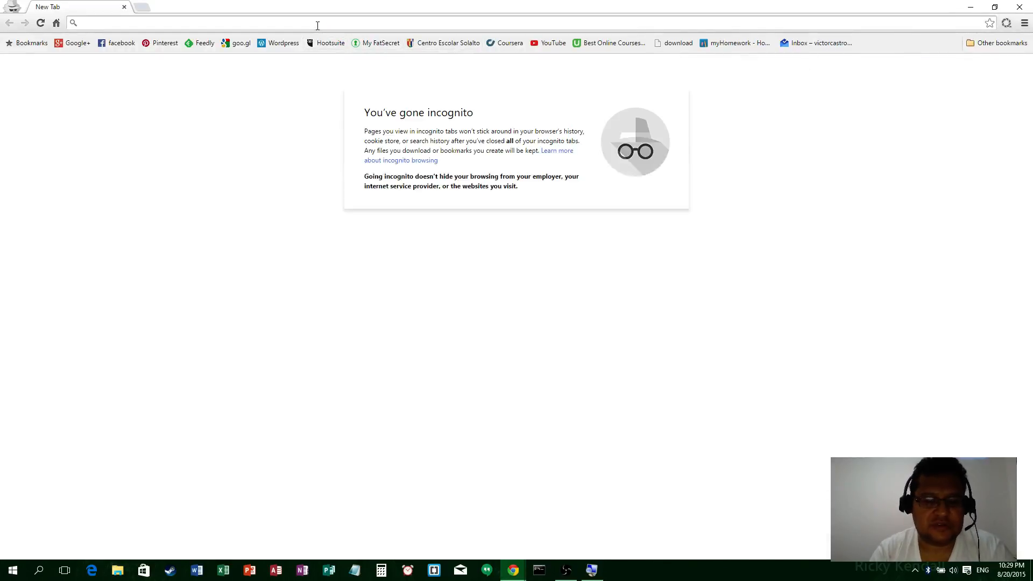
Step: Reach Google Drive's sign-in page in incognito, focus the email field, then minimize that window
{"action": "type", "text": "drive.google.com"}
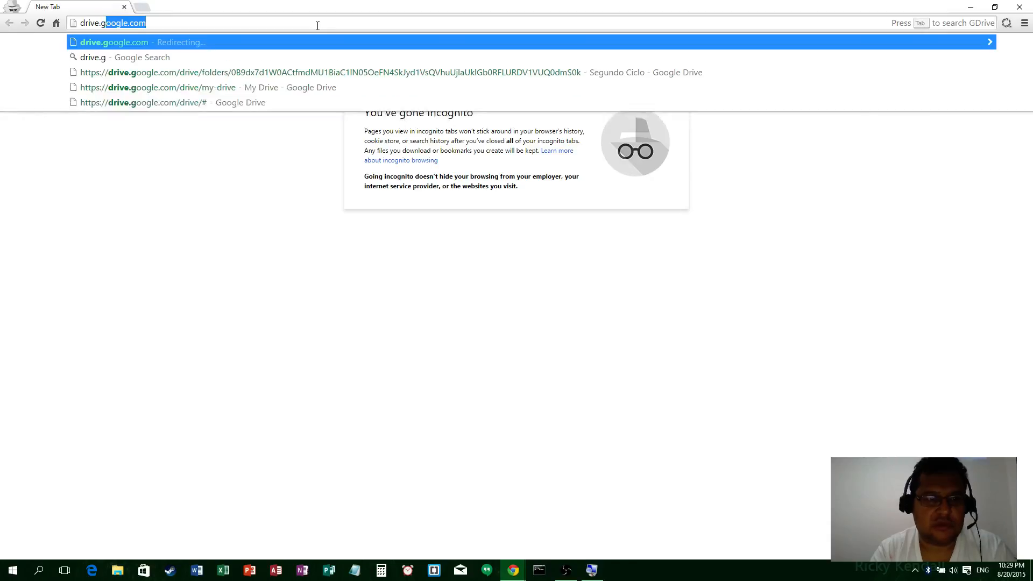
{"action": "key", "text": "Return"}
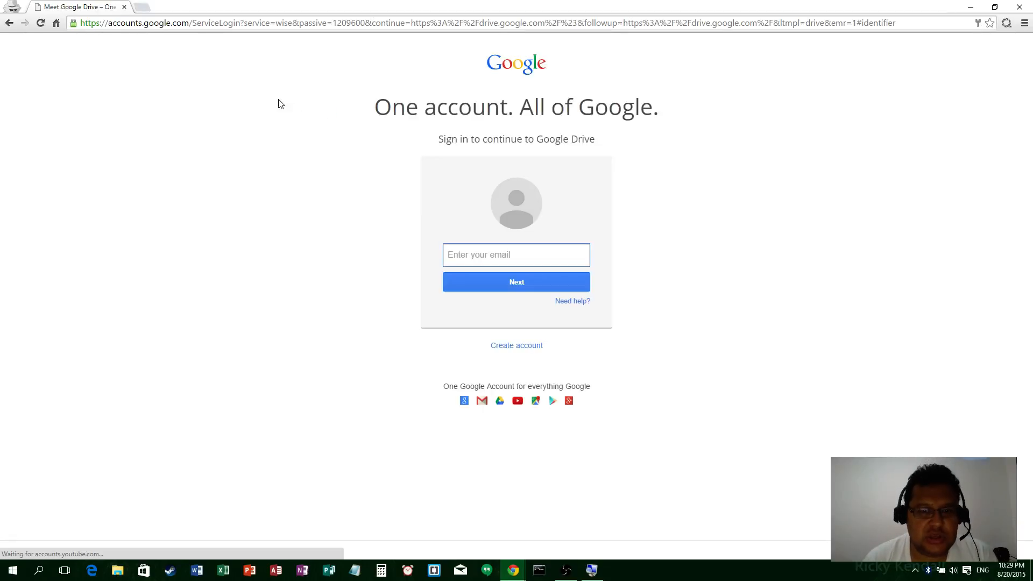
{"action": "left_click", "coordinate": [476, 258]}
{"action": "left_click", "coordinate": [401, 237]}
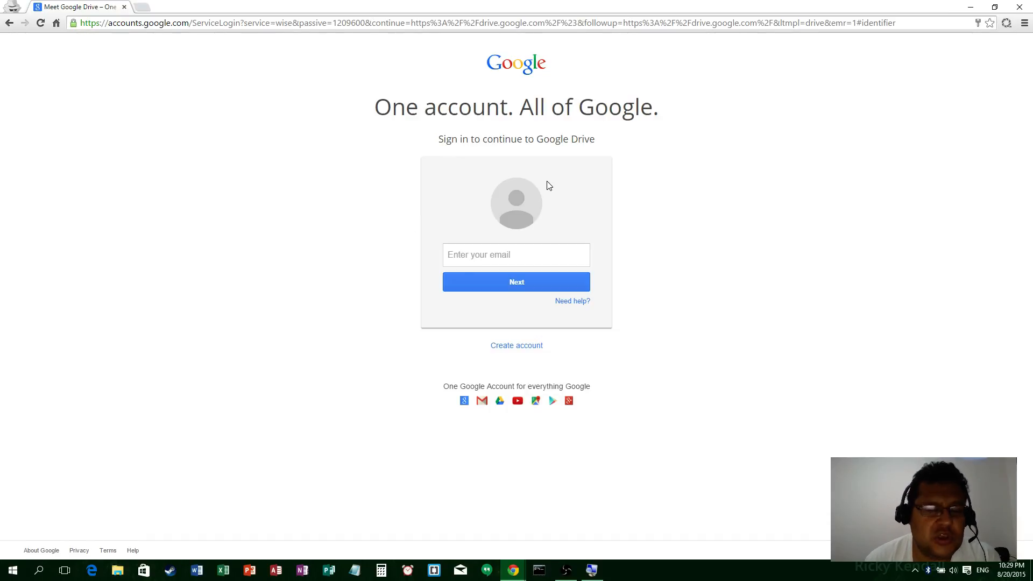
{"action": "left_click", "coordinate": [971, 9]}
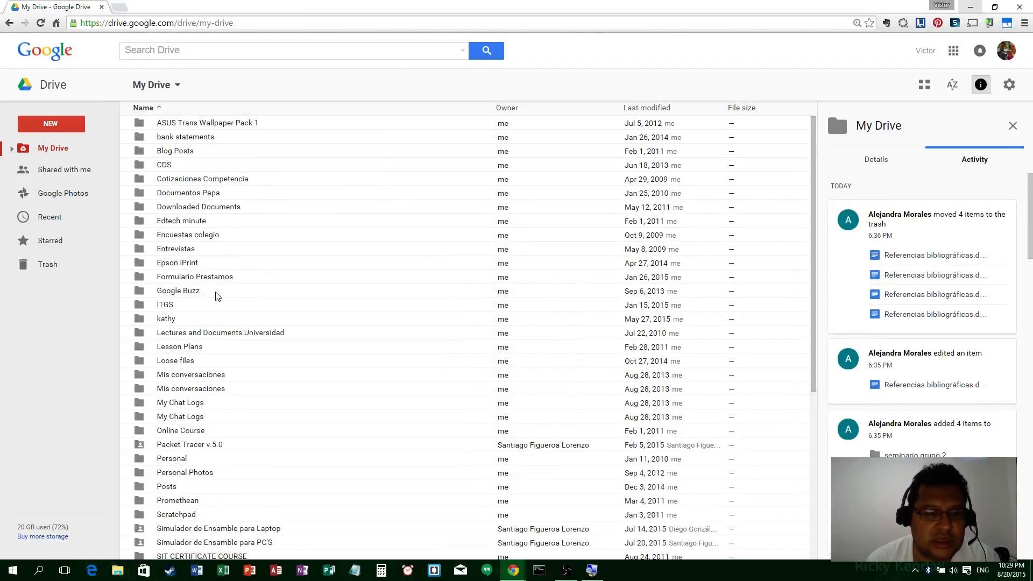
Step: Choose Download Drive from the Drive settings gear menu
{"action": "scroll", "coordinate": [218, 296], "scroll_direction": "down", "scroll_amount": 5}
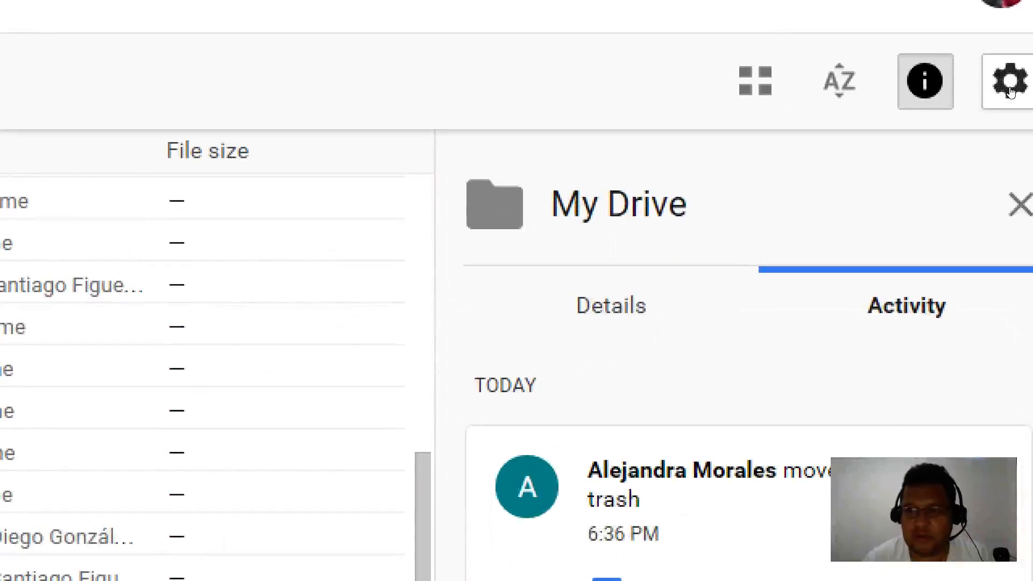
{"action": "left_click", "coordinate": [969, 123]}
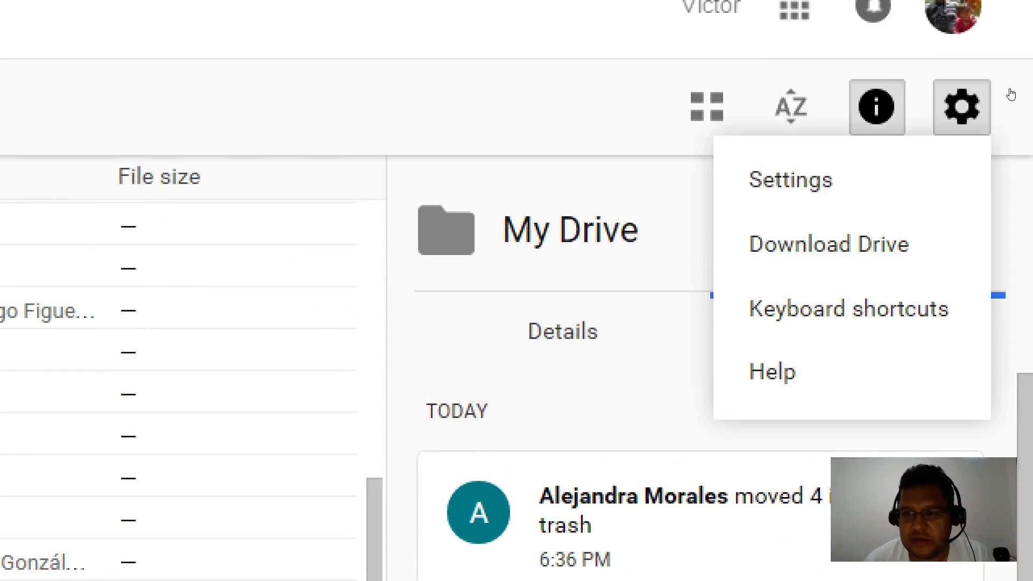
{"action": "key", "text": "Down"}
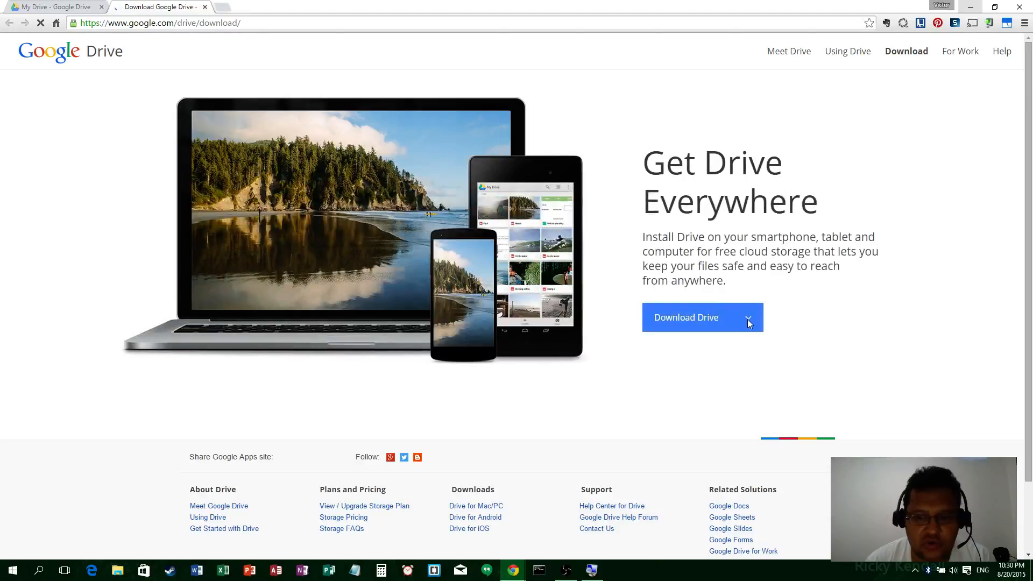
{"action": "left_click", "coordinate": [748, 323]}
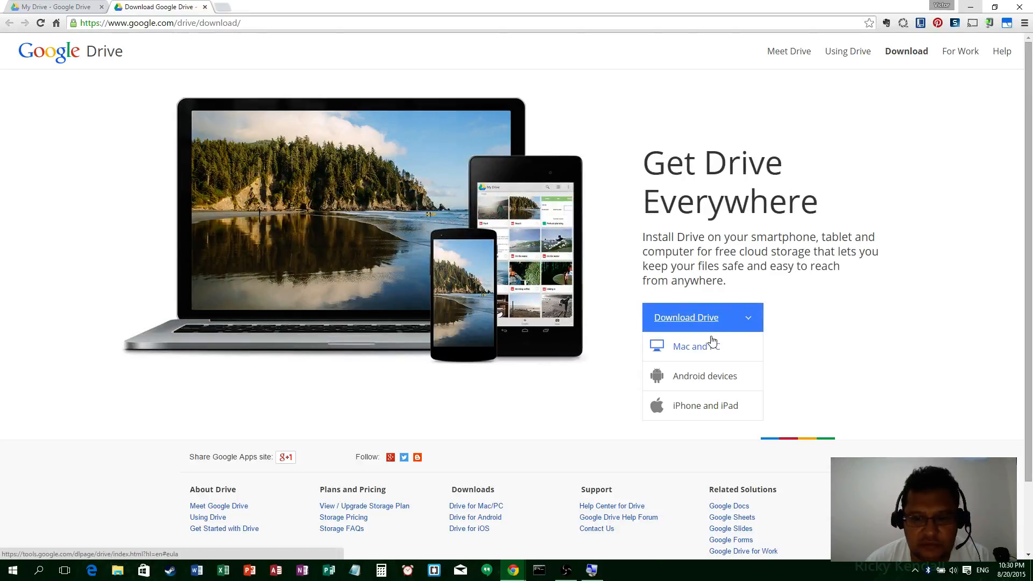
{"action": "left_click", "coordinate": [701, 353]}
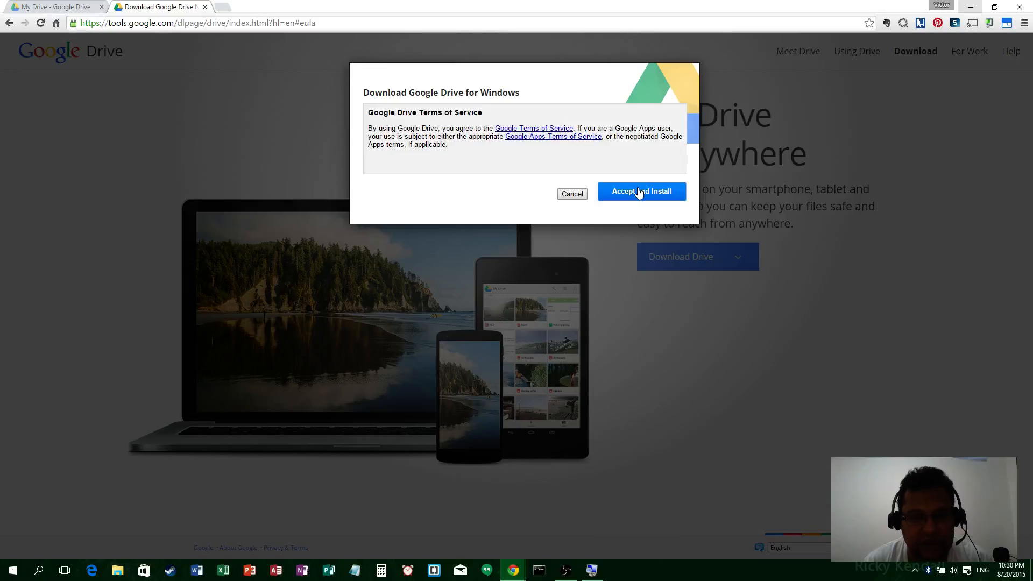
{"action": "left_click", "coordinate": [572, 194]}
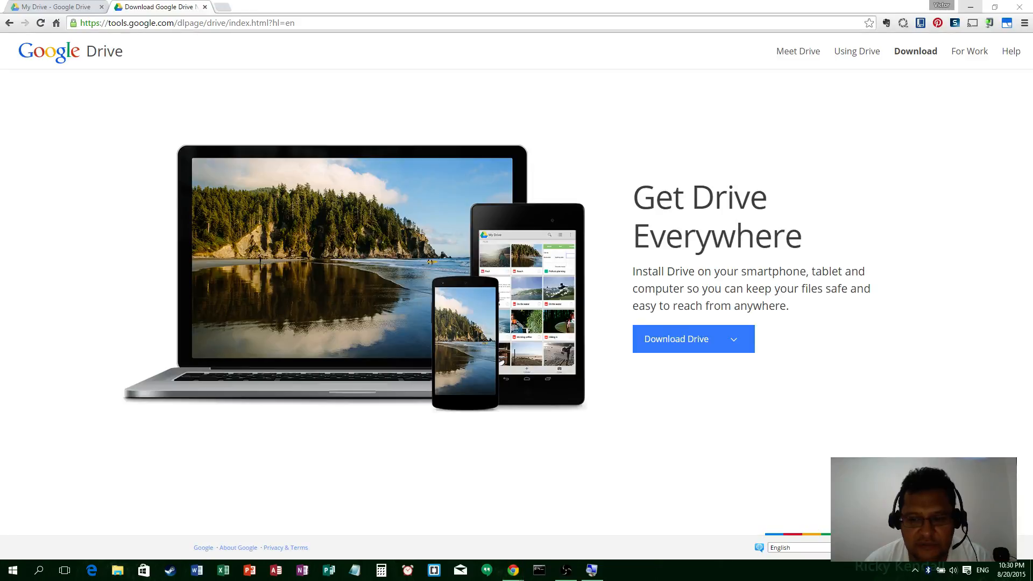
{"action": "key", "text": "super+plus"}
{"action": "key", "text": "super+plus"}
{"action": "key", "text": "super+plus"}
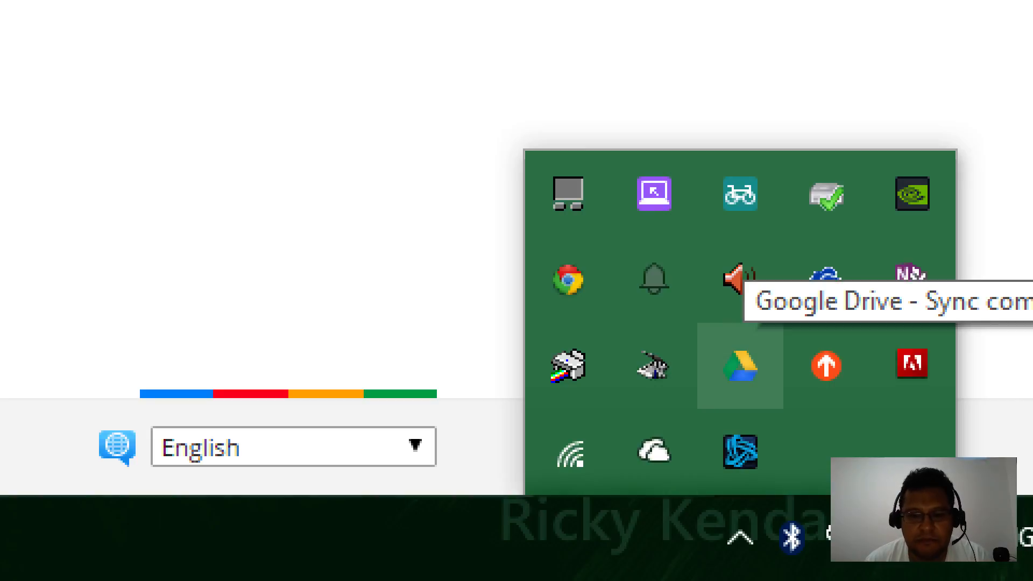
{"action": "key", "text": "super+minus"}
{"action": "key", "text": "super+minus"}
{"action": "key", "text": "super+minus"}
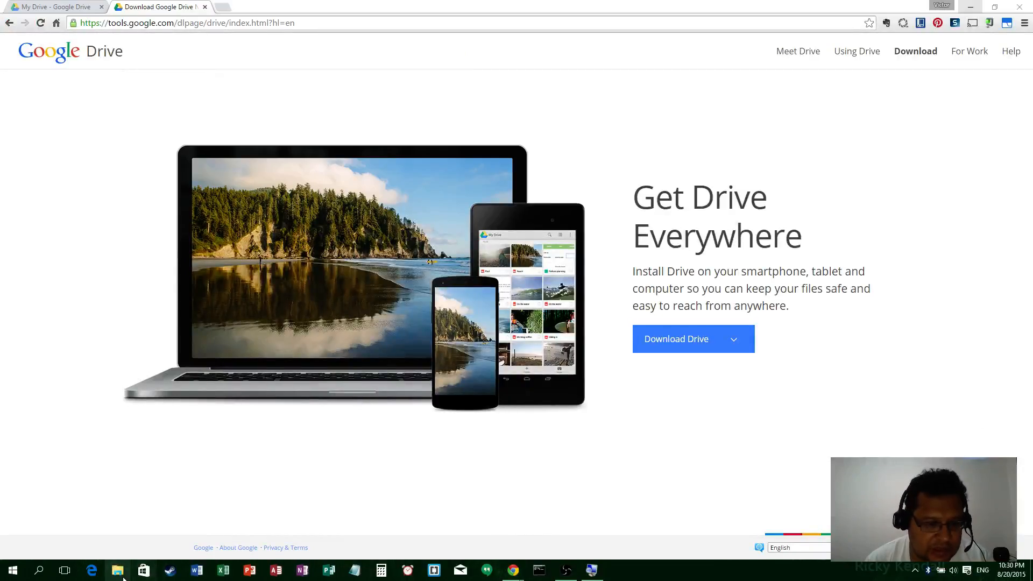
{"action": "left_click", "coordinate": [119, 572]}
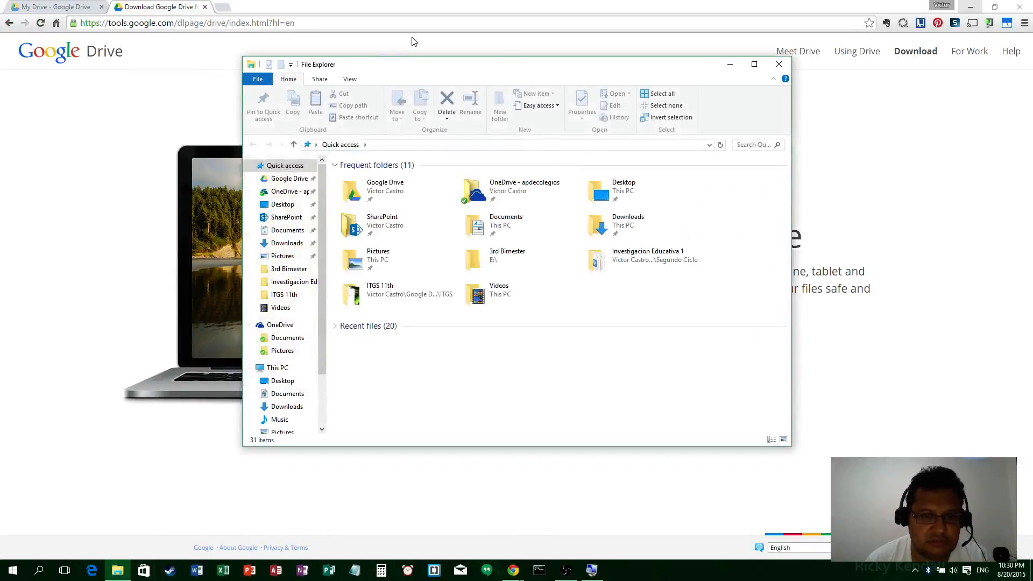
Step: Snap File Explorer left and Chrome's My Drive right, showing the local Google Drive folder
{"action": "left_click_drag", "start_coordinate": [514, 73], "coordinate": [1, 161]}
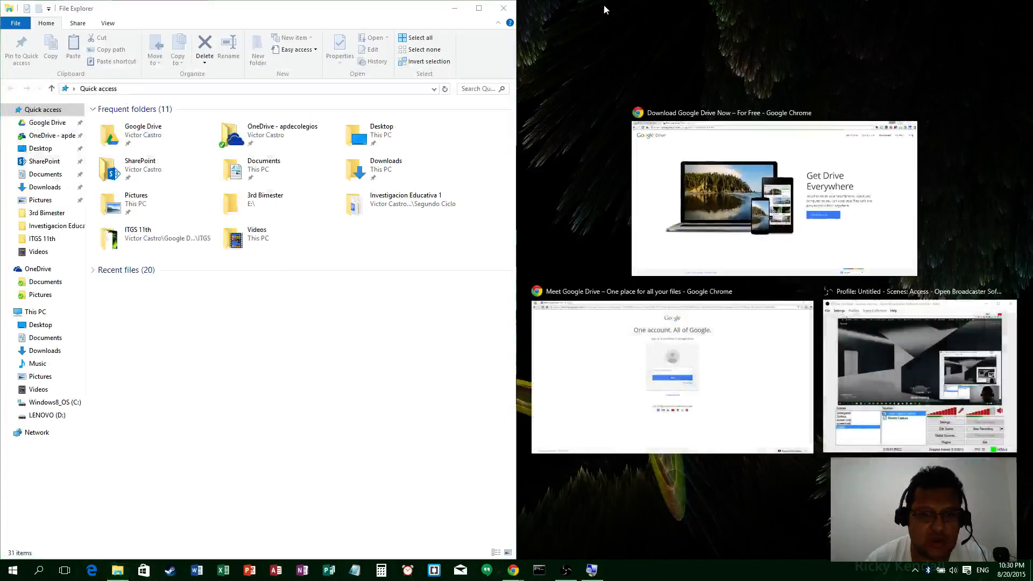
{"action": "left_click", "coordinate": [788, 245]}
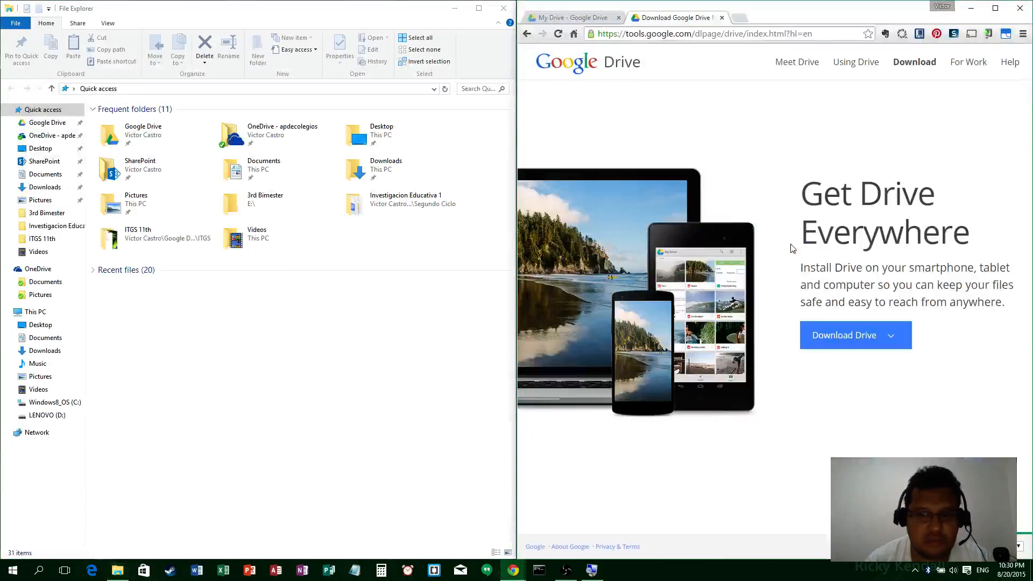
{"action": "left_click", "coordinate": [592, 19]}
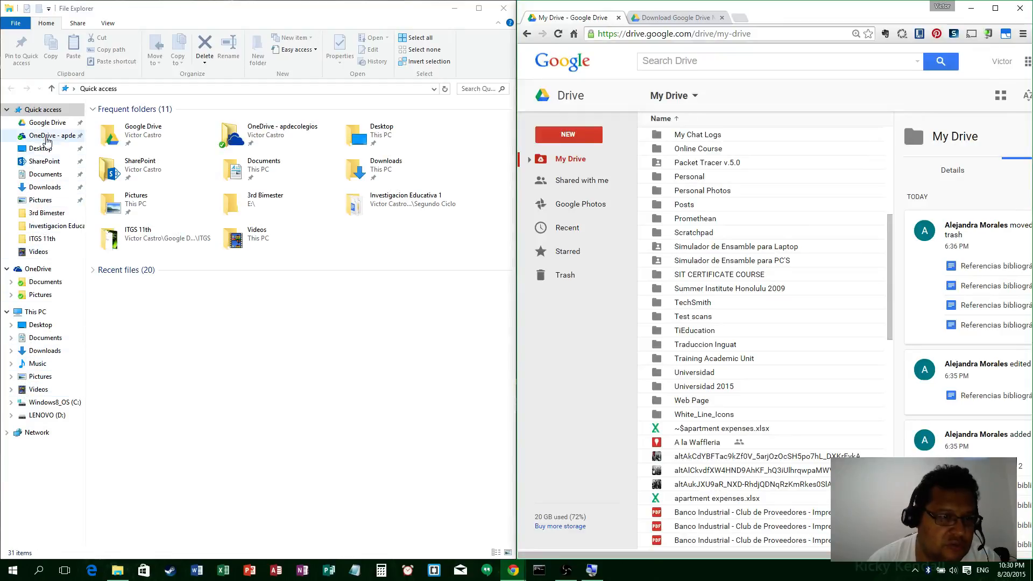
{"action": "left_click", "coordinate": [43, 122]}
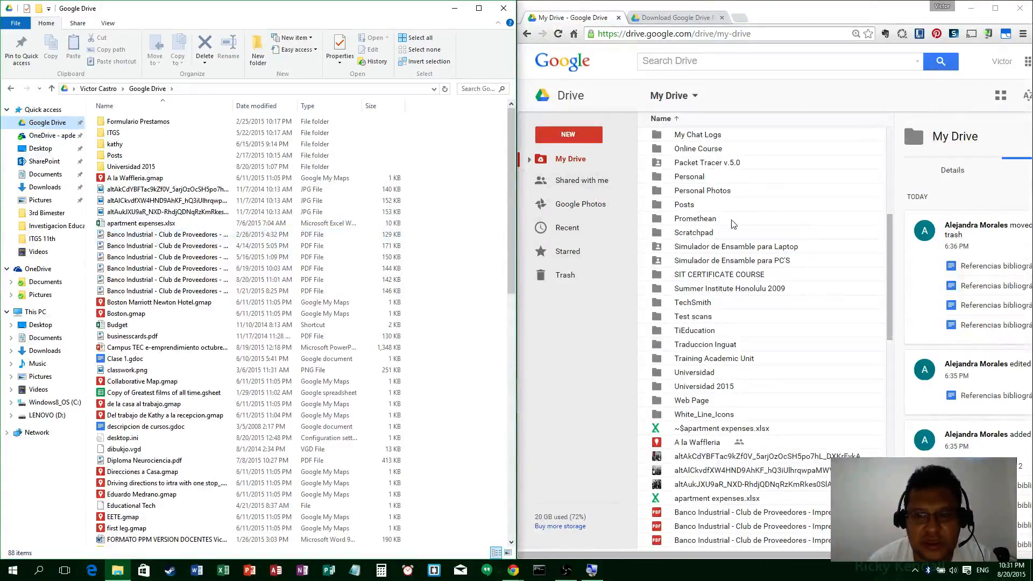
{"action": "scroll", "coordinate": [730, 178], "scroll_direction": "down", "scroll_amount": 8}
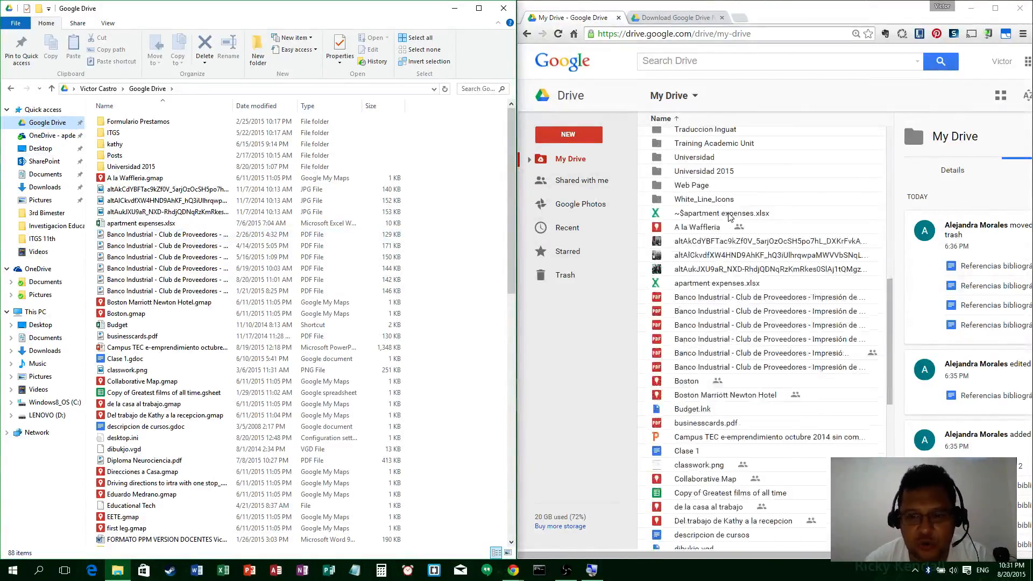
{"action": "scroll", "coordinate": [734, 286], "scroll_direction": "up", "scroll_amount": 10}
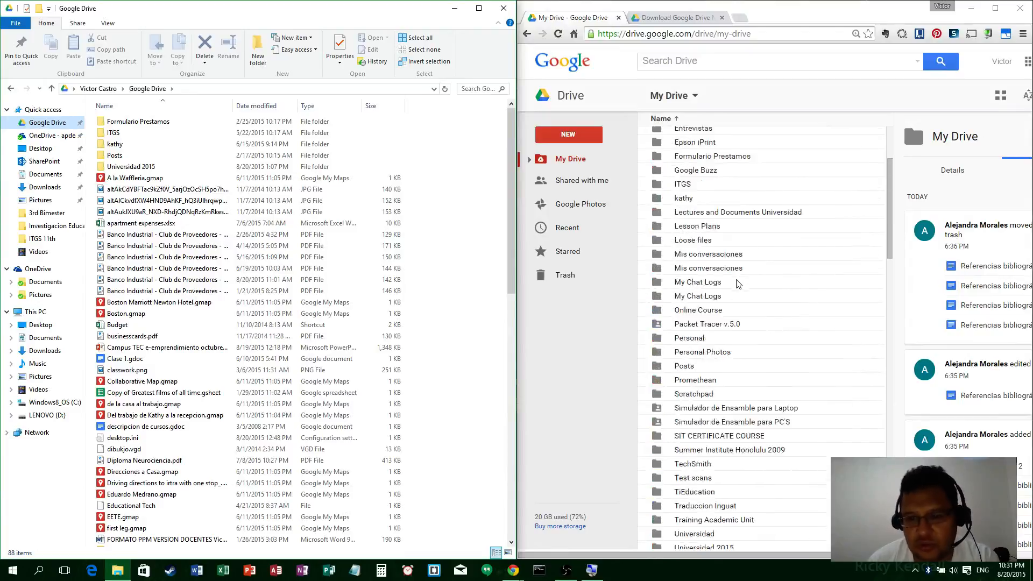
{"action": "scroll", "coordinate": [739, 283], "scroll_direction": "up", "scroll_amount": 2}
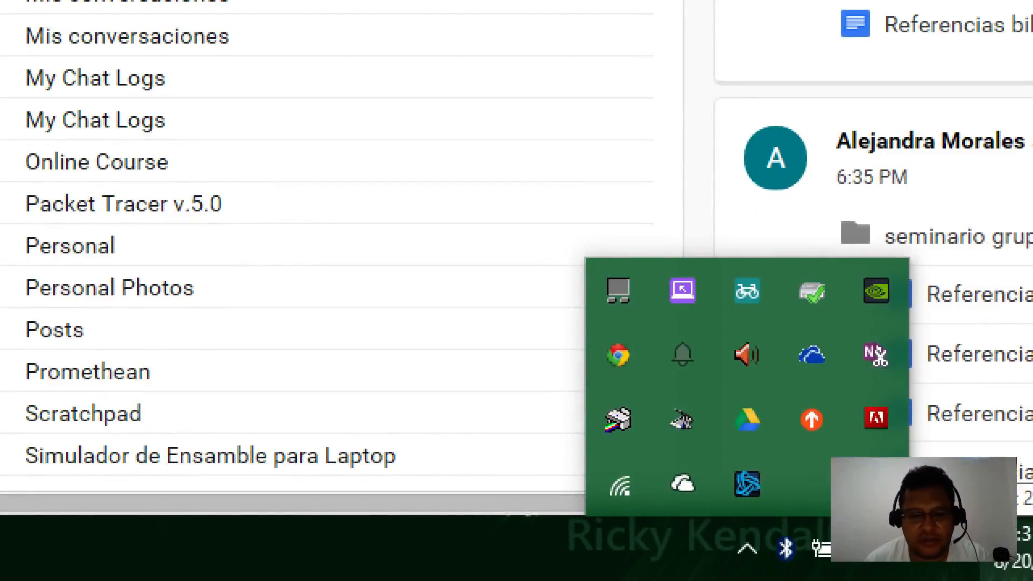
Step: Open Preferences from the Google Drive tray app's three-dot settings menu
{"action": "left_click", "coordinate": [910, 549]}
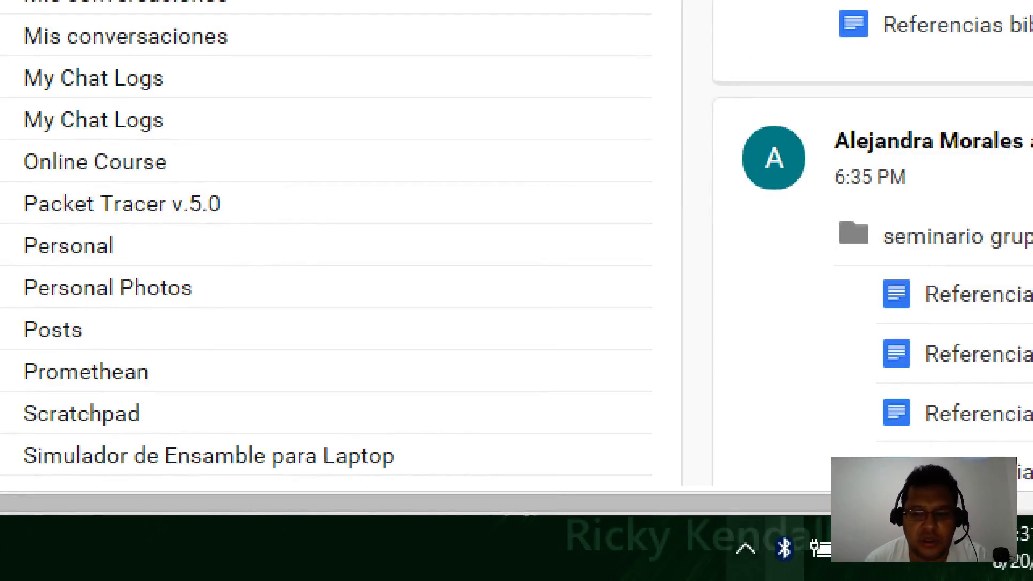
{"action": "left_click", "coordinate": [747, 549]}
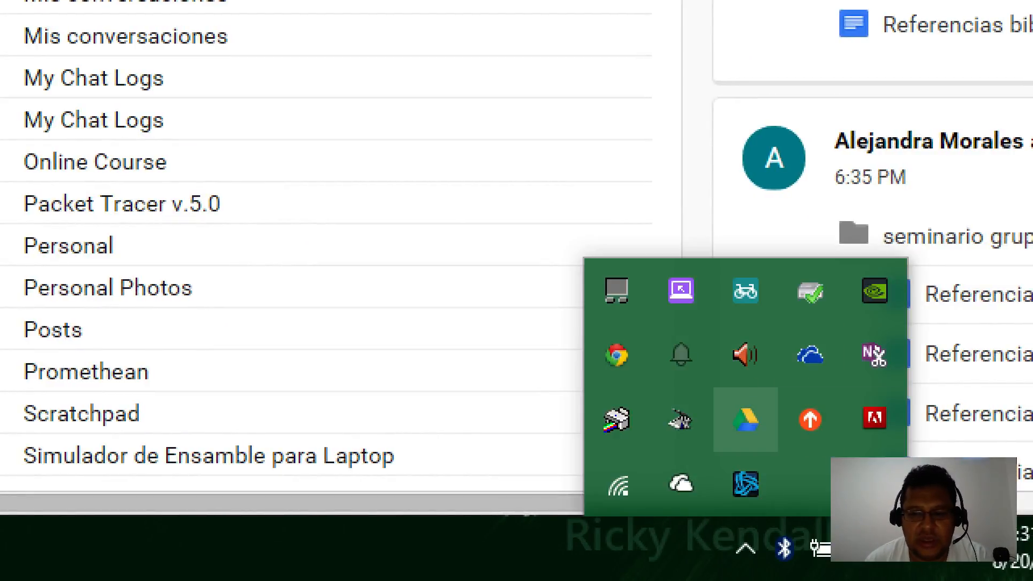
{"action": "left_click", "coordinate": [745, 420]}
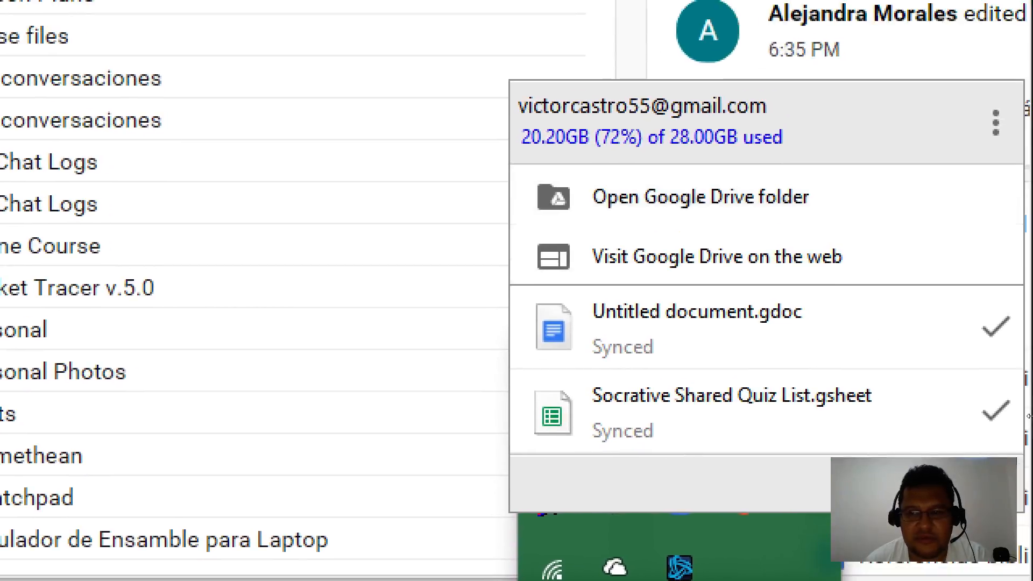
{"action": "left_click", "coordinate": [996, 124]}
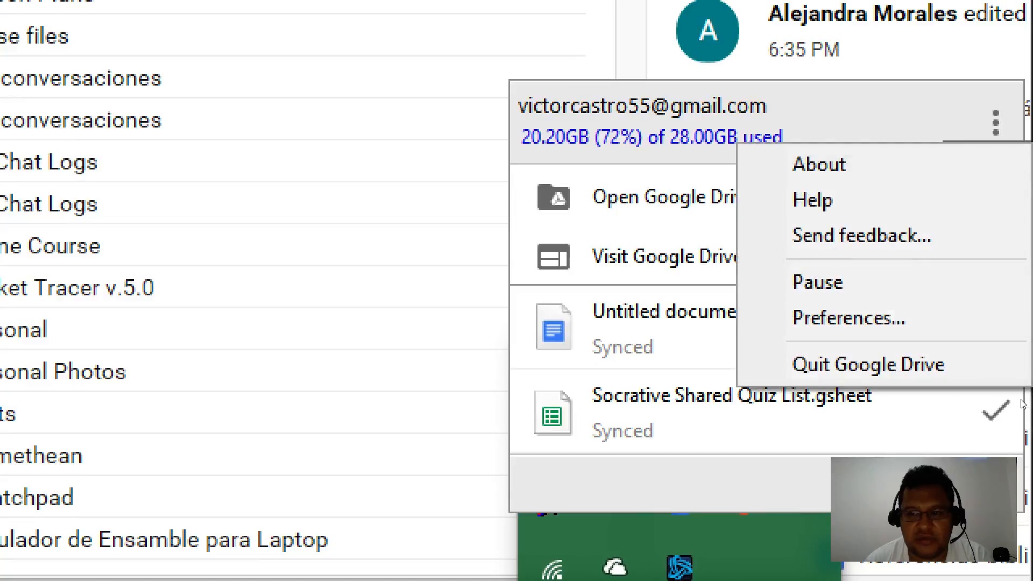
{"action": "left_click", "coordinate": [849, 318]}
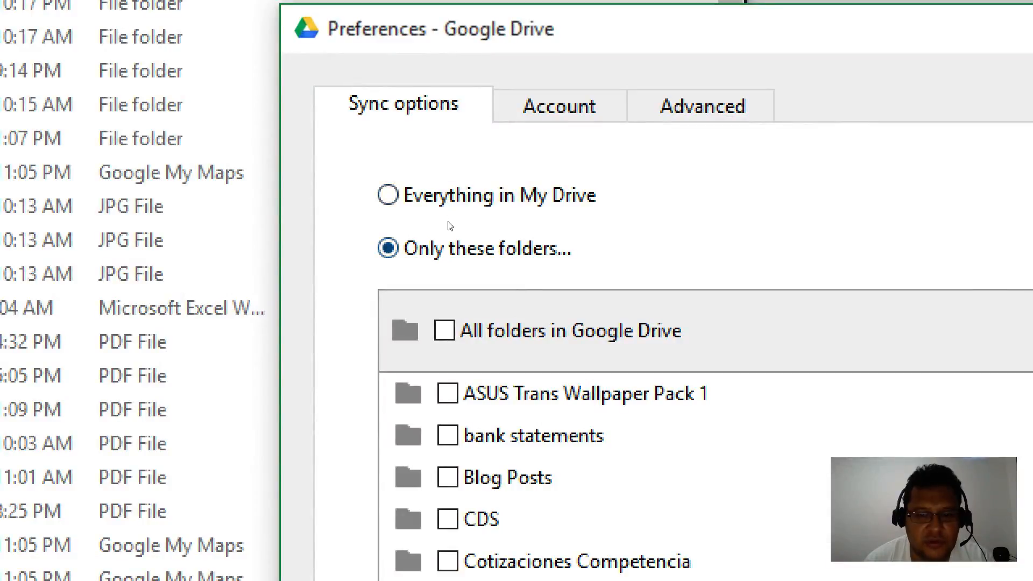
{"action": "scroll", "coordinate": [525, 270], "scroll_direction": "down", "scroll_amount": 3}
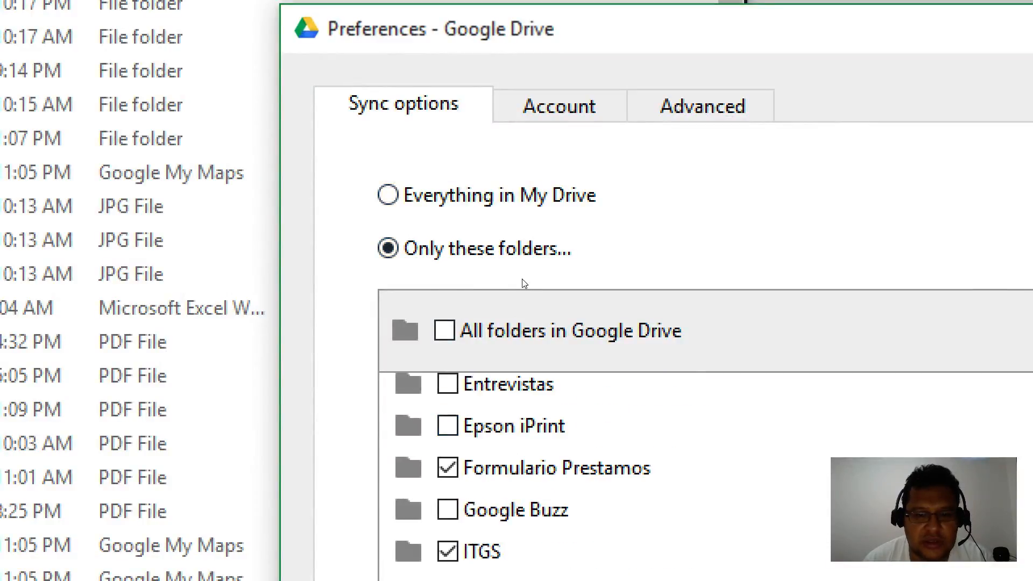
{"action": "scroll", "coordinate": [402, 305], "scroll_direction": "down", "scroll_amount": 5}
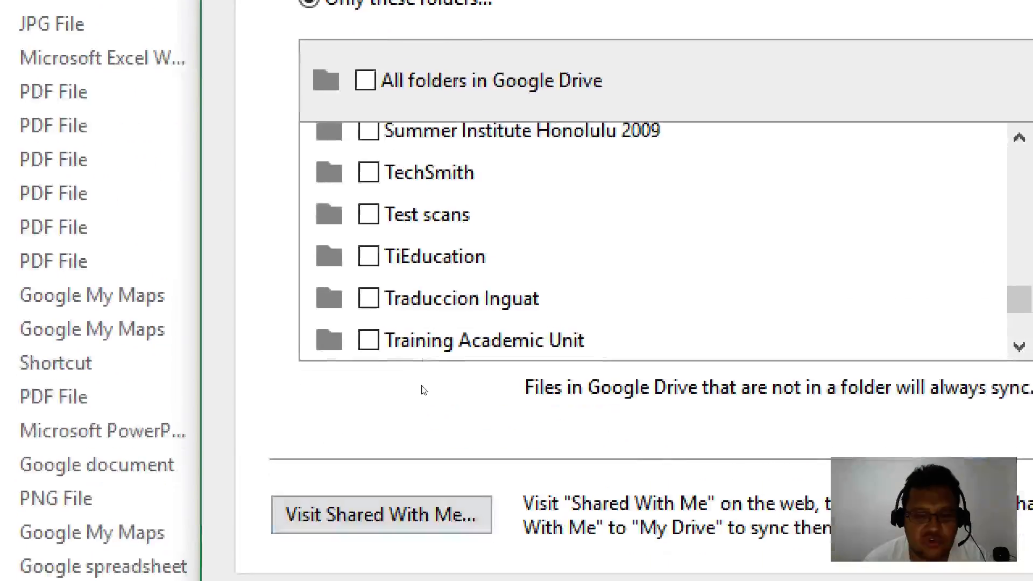
{"action": "scroll", "coordinate": [442, 248], "scroll_direction": "up", "scroll_amount": 1}
{"action": "scroll", "coordinate": [449, 269], "scroll_direction": "down", "scroll_amount": 3}
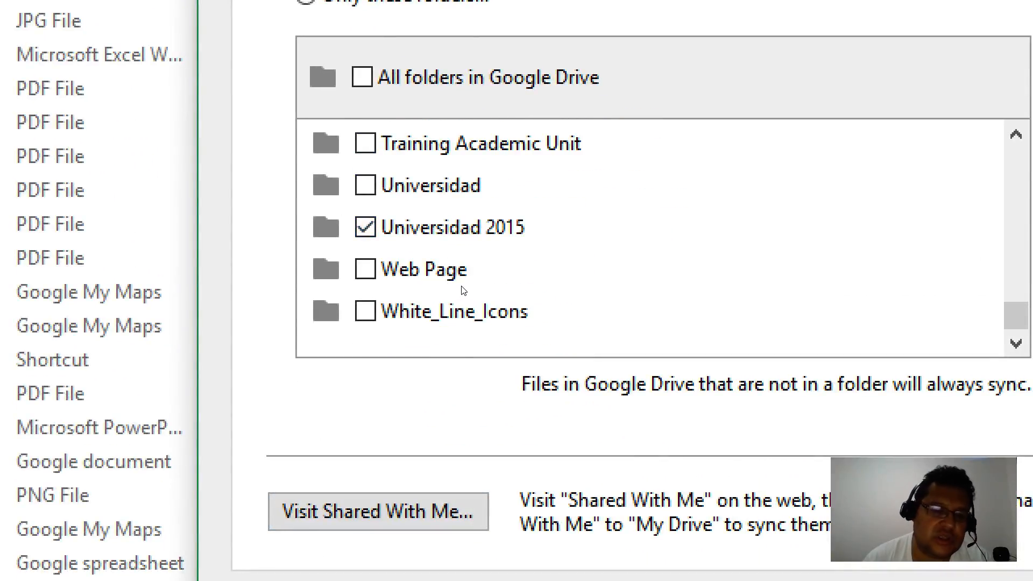
{"action": "scroll", "coordinate": [464, 291], "scroll_direction": "up", "scroll_amount": 15}
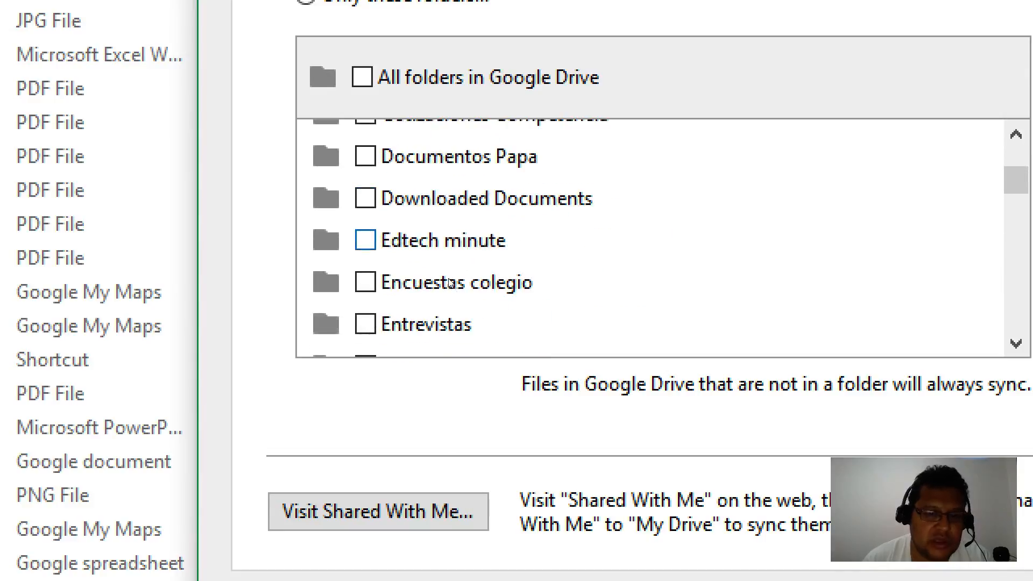
{"action": "scroll", "coordinate": [451, 284], "scroll_direction": "down", "scroll_amount": 15}
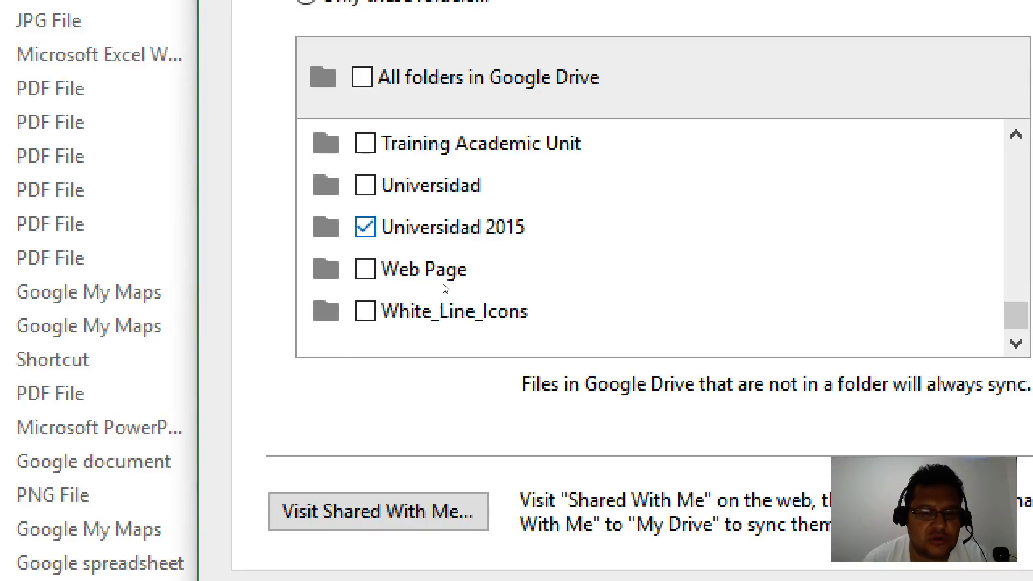
{"action": "scroll", "coordinate": [451, 288], "scroll_direction": "up", "scroll_amount": 10}
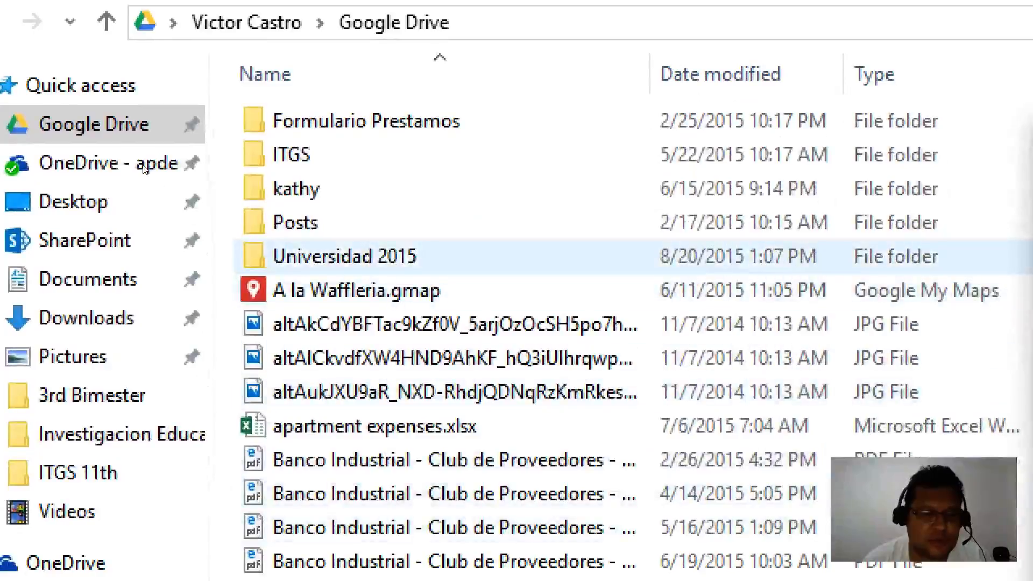
Step: Open Universidad 2015 both in File Explorer and in the My Drive web list
{"action": "left_click", "coordinate": [340, 259]}
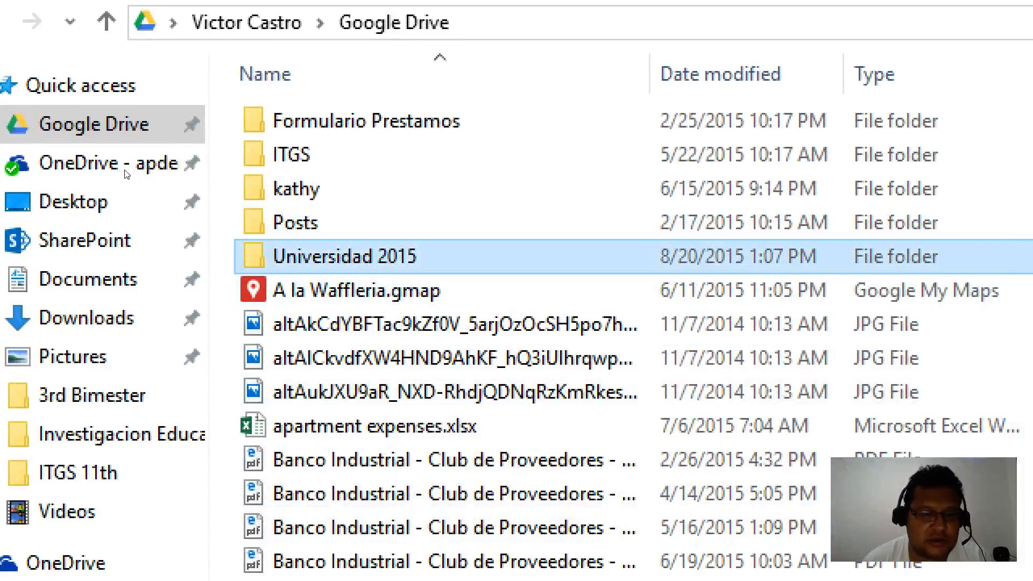
{"action": "double_click", "coordinate": [340, 260]}
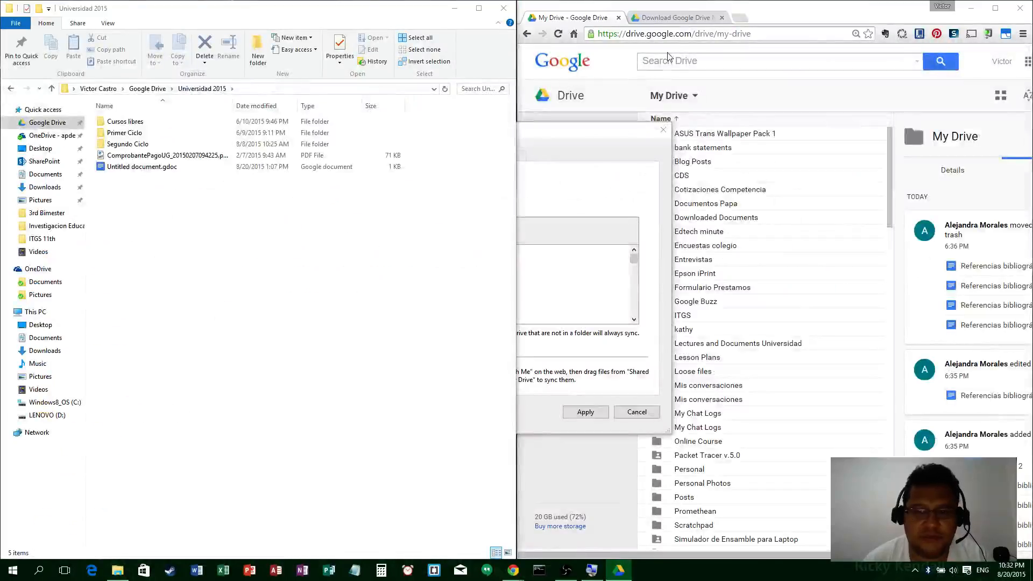
{"action": "left_click", "coordinate": [767, 19]}
{"action": "scroll", "coordinate": [747, 301], "scroll_direction": "down", "scroll_amount": 7}
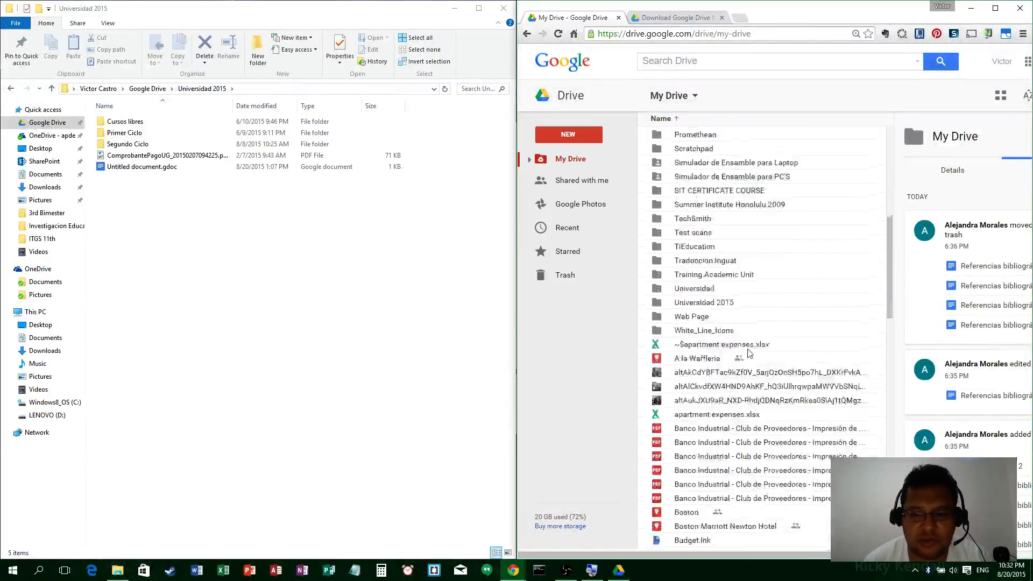
{"action": "scroll", "coordinate": [750, 354], "scroll_direction": "down", "scroll_amount": 1}
{"action": "double_click", "coordinate": [711, 251]}
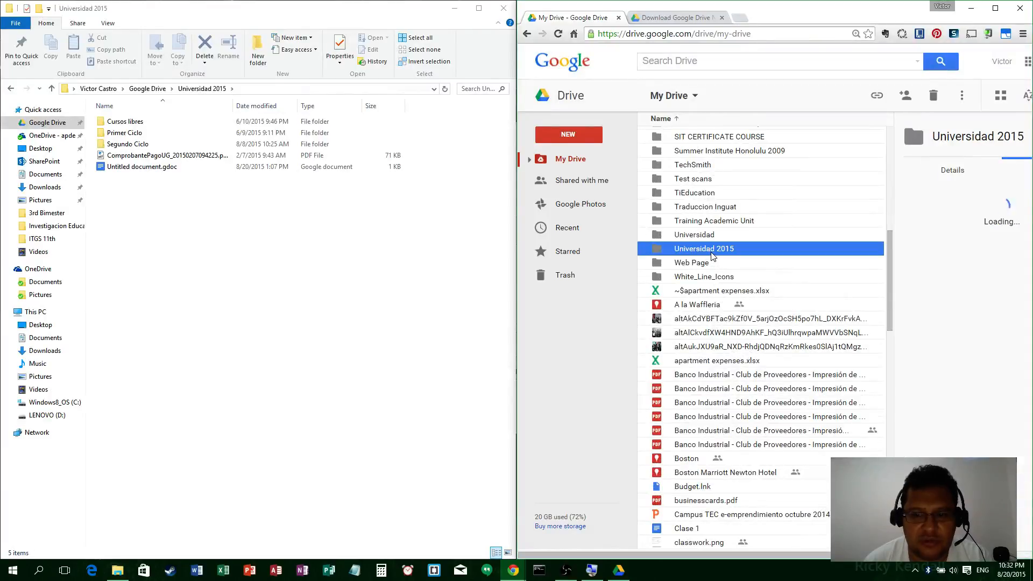
Step: Confirm Universidad 2015 is checked in the Preferences folder list, then Cancel
{"action": "left_click", "coordinate": [619, 570]}
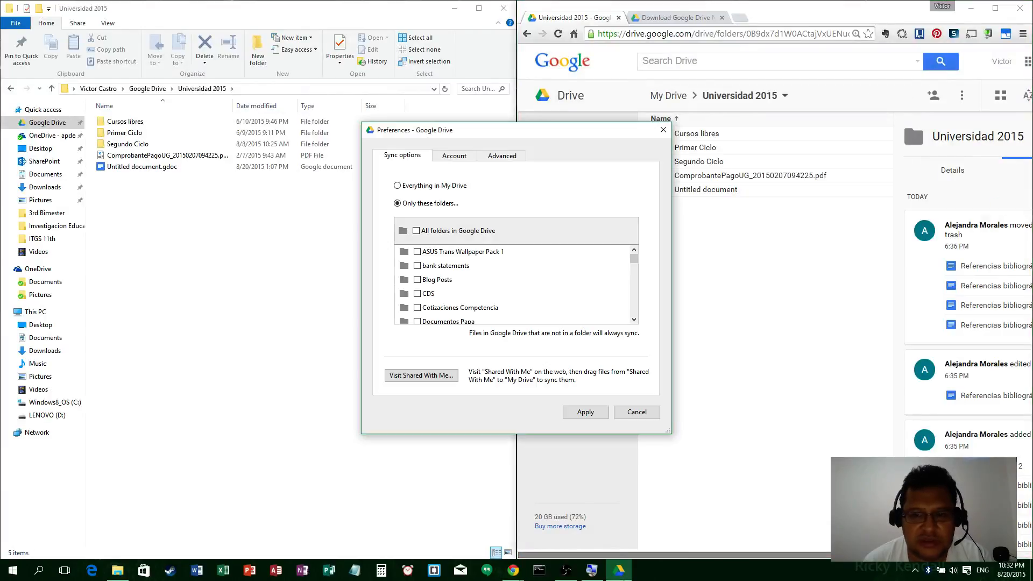
{"action": "scroll", "coordinate": [452, 285], "scroll_direction": "down", "scroll_amount": 5}
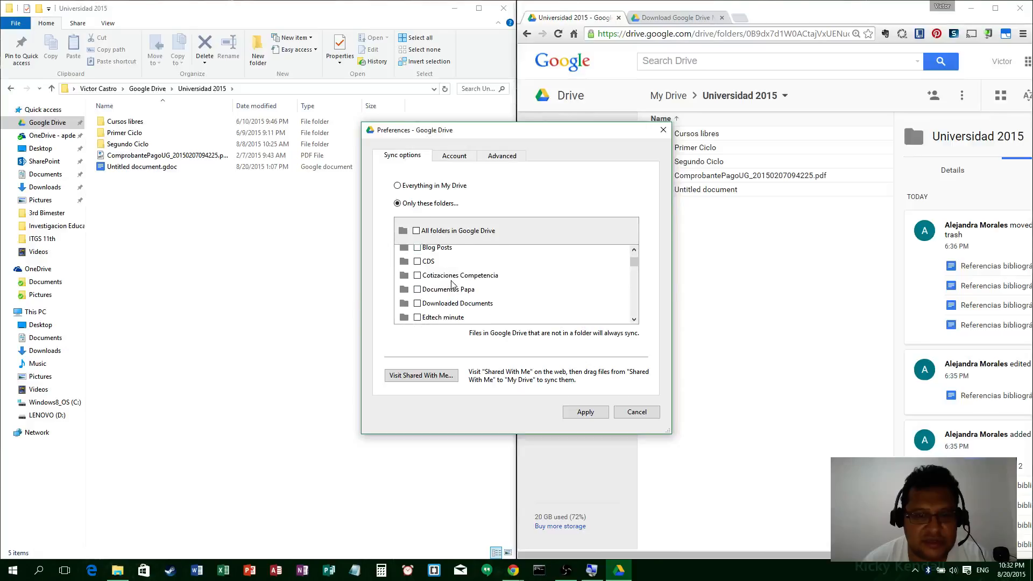
{"action": "left_click", "coordinate": [418, 293]}
{"action": "scroll", "coordinate": [425, 298], "scroll_direction": "down", "scroll_amount": 5}
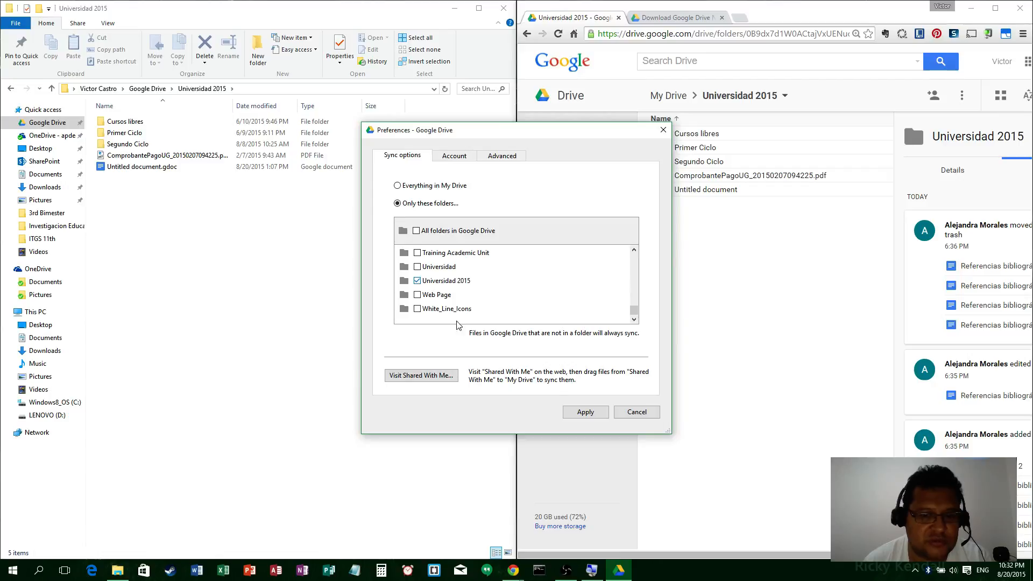
{"action": "left_click", "coordinate": [638, 412]}
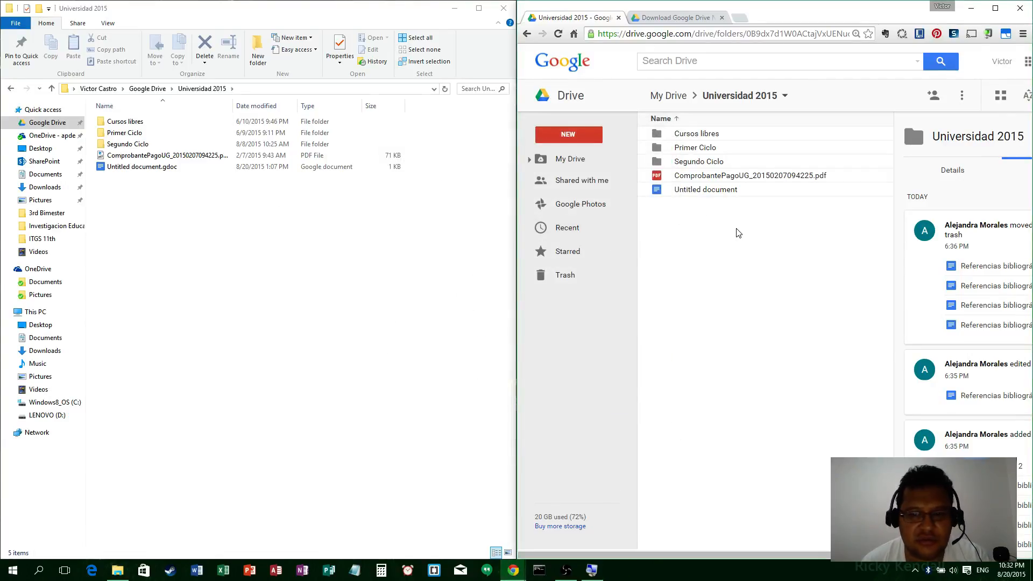
Step: Create a new Word document named 'sample document' in the local Universidad 2015 folder
{"action": "right_click", "coordinate": [117, 212]}
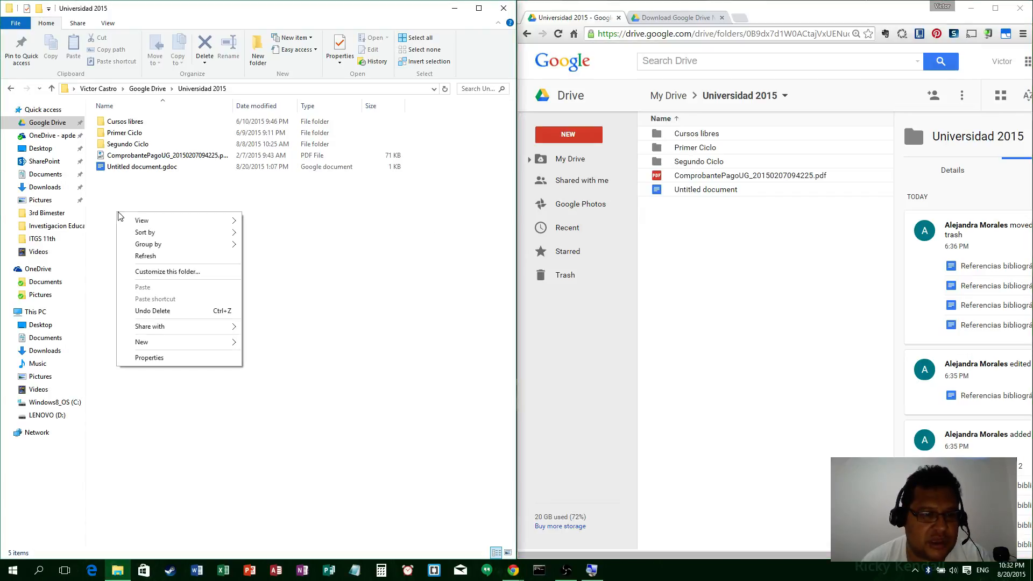
{"action": "mouse_move", "coordinate": [182, 345]}
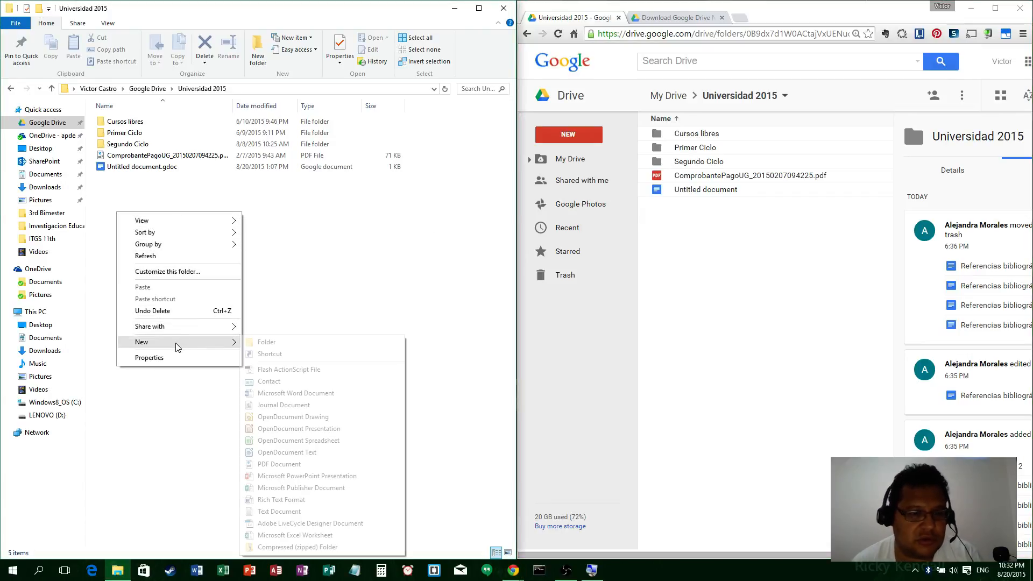
{"action": "left_click", "coordinate": [291, 393]}
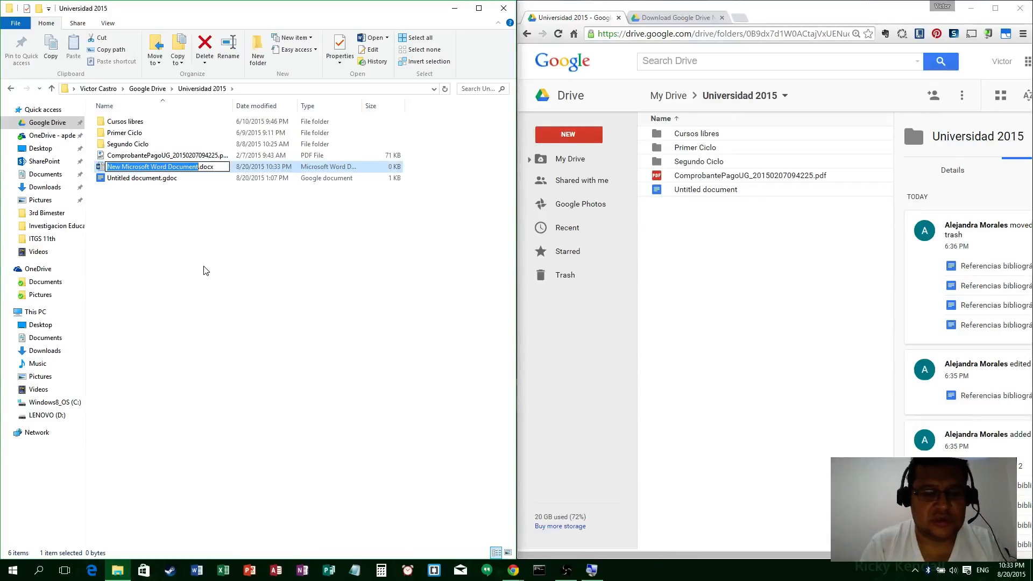
{"action": "type", "text": "sample docu"}
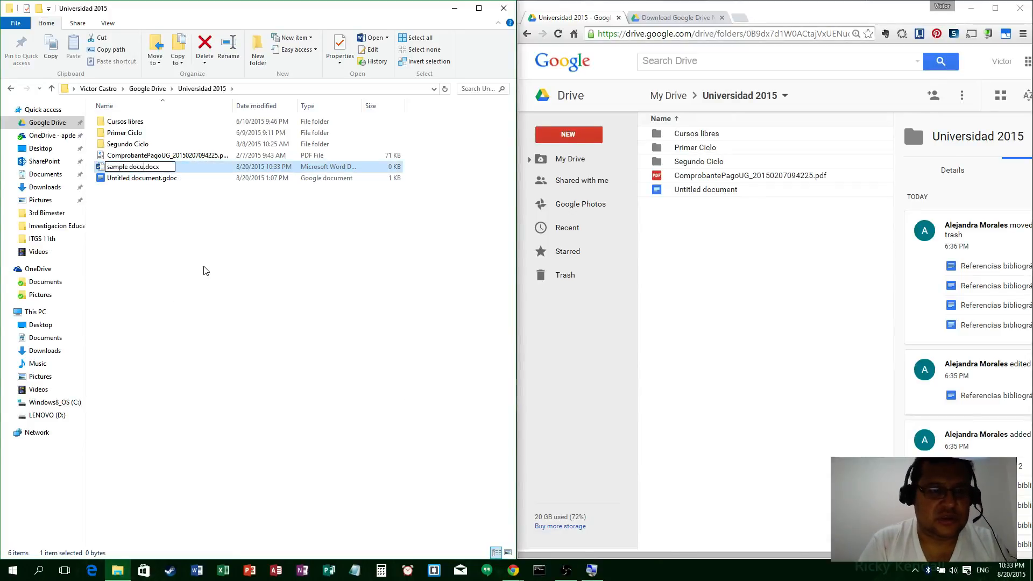
{"action": "type", "text": "ment"}
{"action": "key", "text": "Return"}
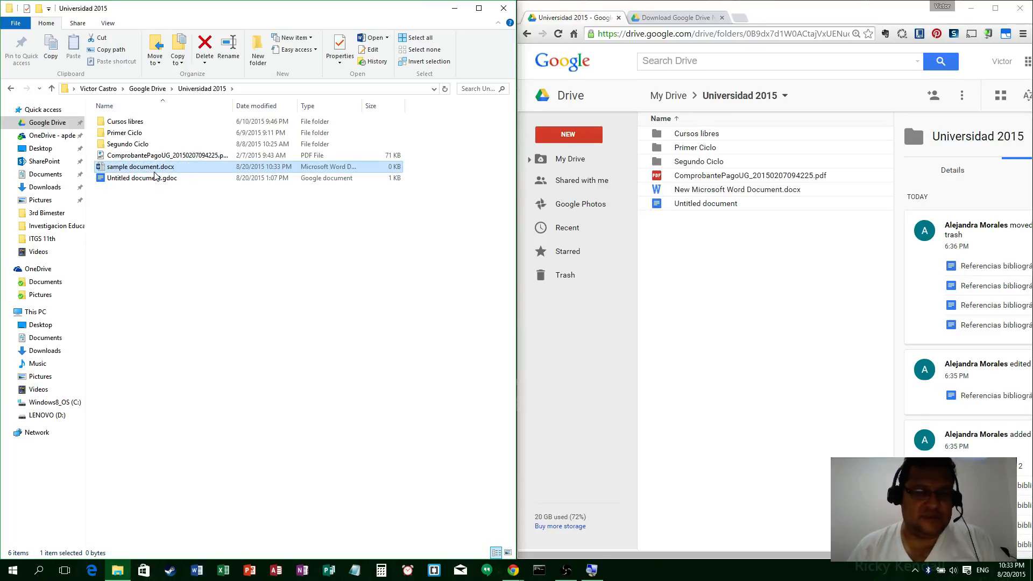
Step: Check sample document.docx synced to Drive web, then delete it from the local folder
{"action": "left_click", "coordinate": [749, 191]}
{"action": "left_click", "coordinate": [728, 276]}
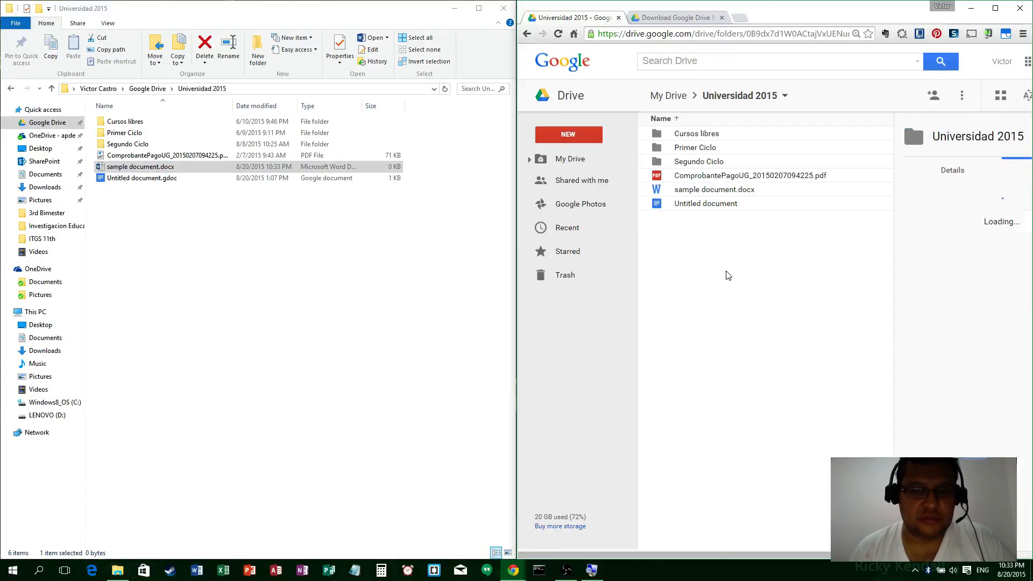
{"action": "left_click", "coordinate": [173, 168]}
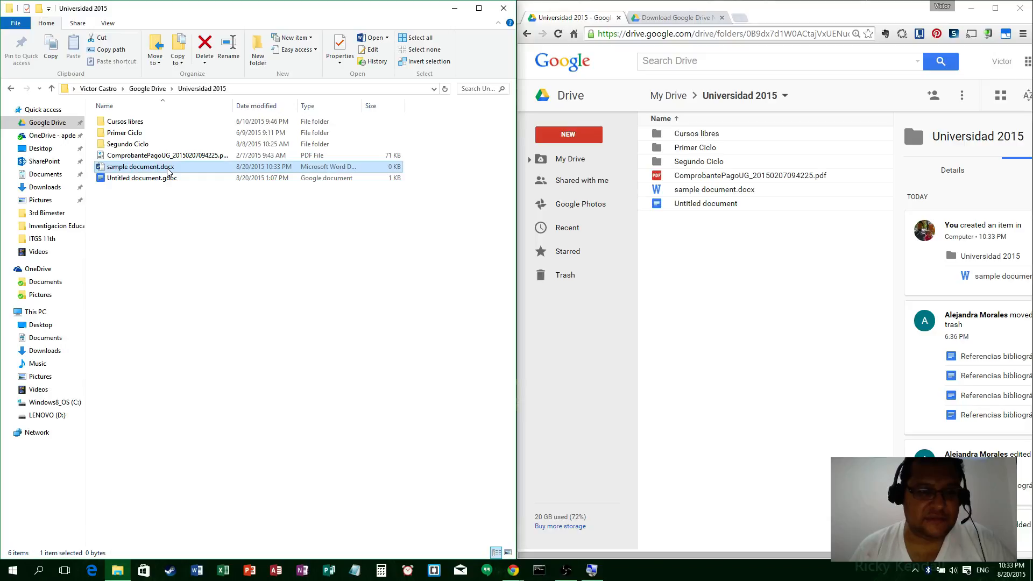
{"action": "key", "text": "Delete"}
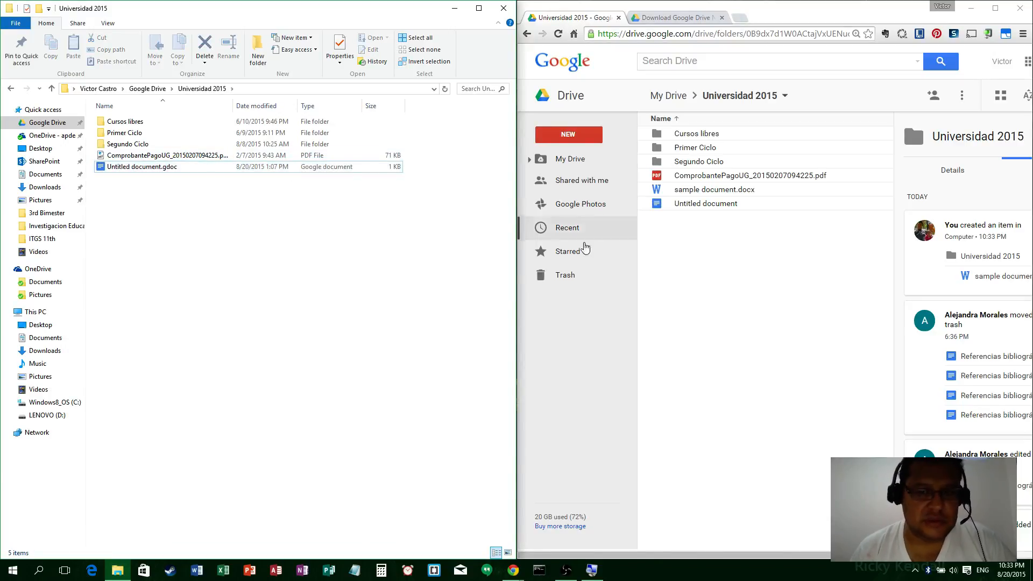
{"action": "left_click", "coordinate": [727, 257]}
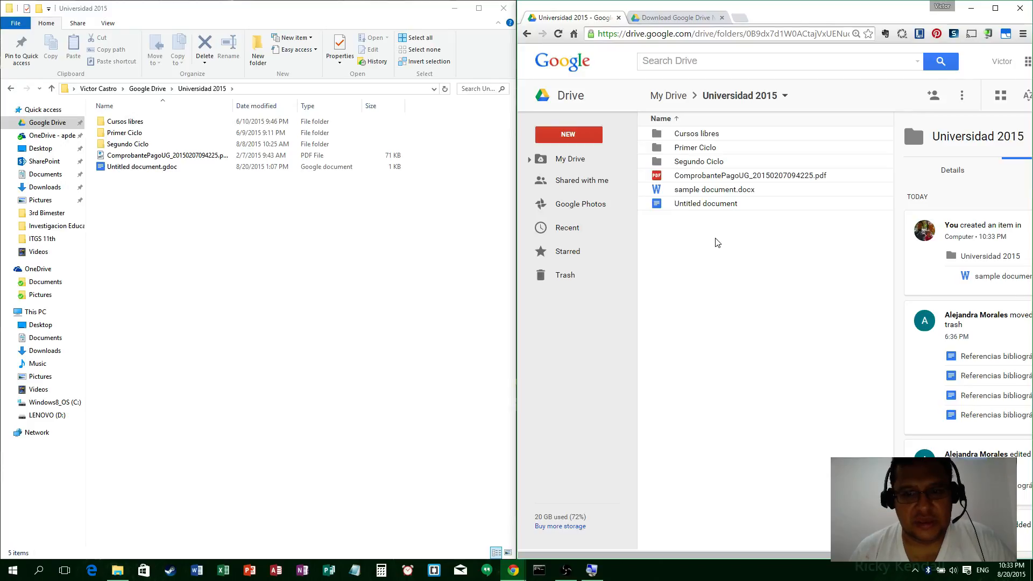
Step: Create a Google Drawings file via NEW > More inside the Universidad 2015 folder
{"action": "left_click", "coordinate": [716, 185]}
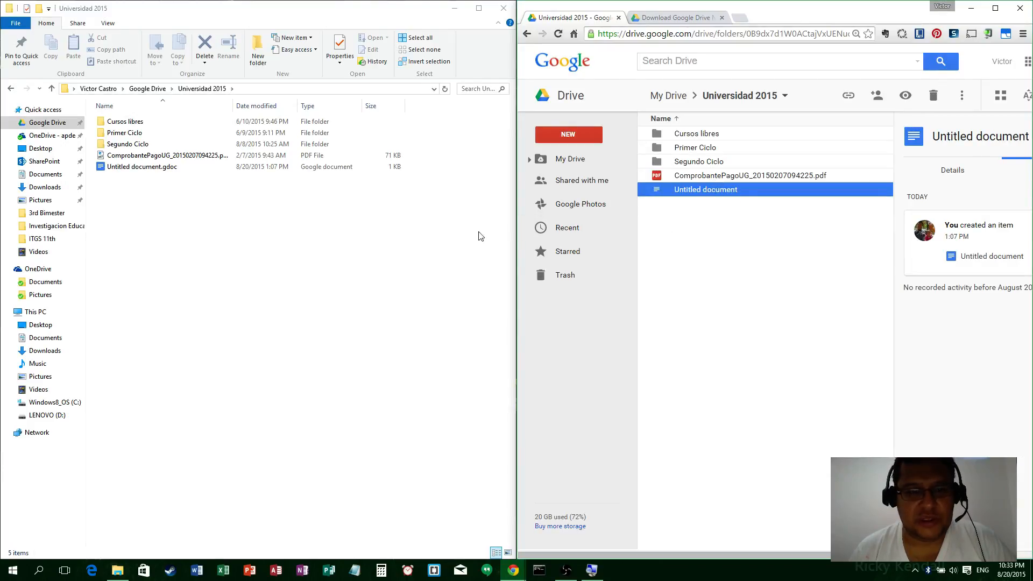
{"action": "left_click", "coordinate": [731, 239]}
{"action": "right_click", "coordinate": [730, 240]}
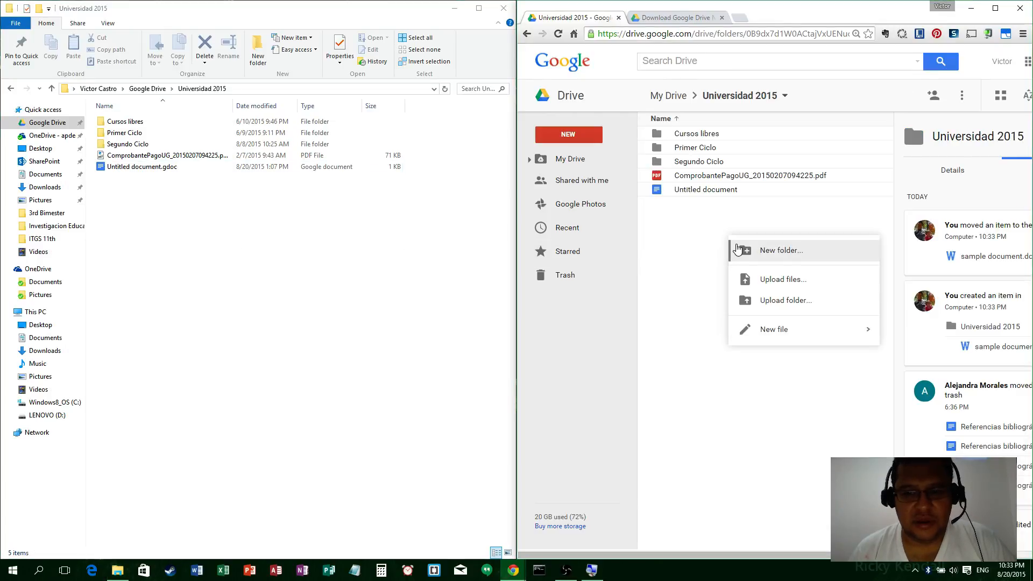
{"action": "left_click", "coordinate": [572, 137]}
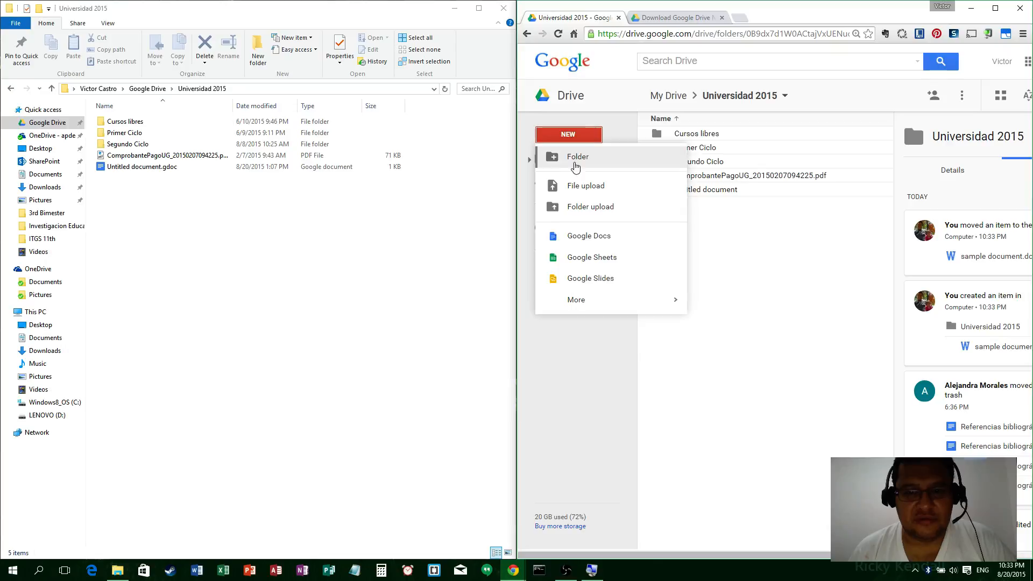
{"action": "mouse_move", "coordinate": [589, 300]}
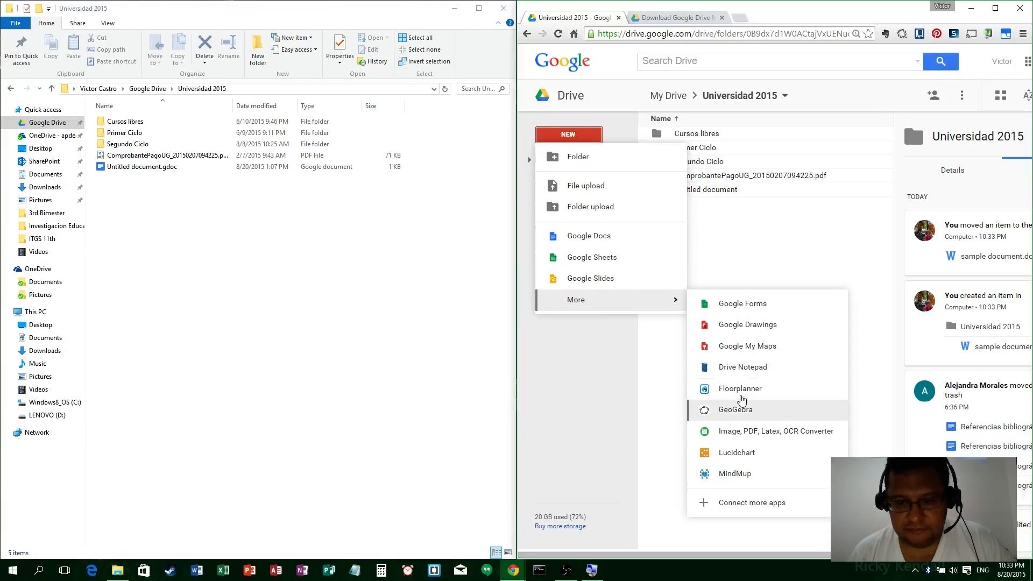
{"action": "left_click", "coordinate": [762, 330]}
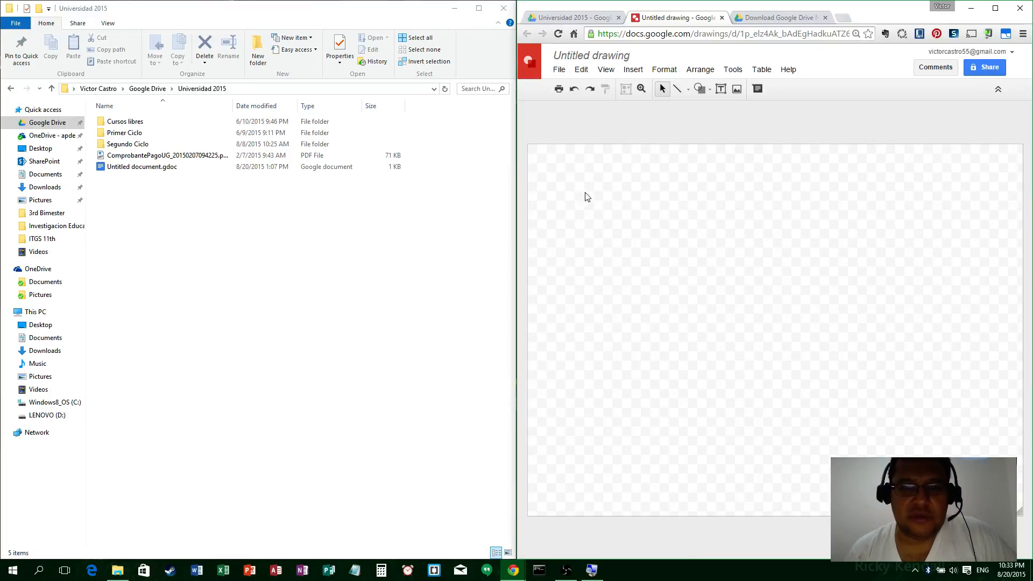
Step: Retitle the untitled drawing to 'new drawing'
{"action": "left_click", "coordinate": [585, 54]}
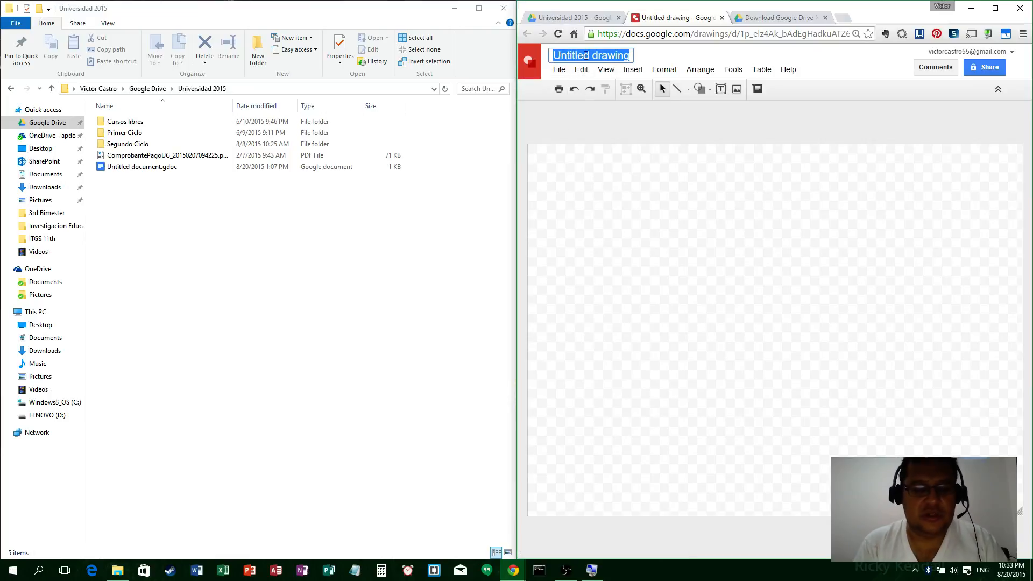
{"action": "type", "text": "new de"}
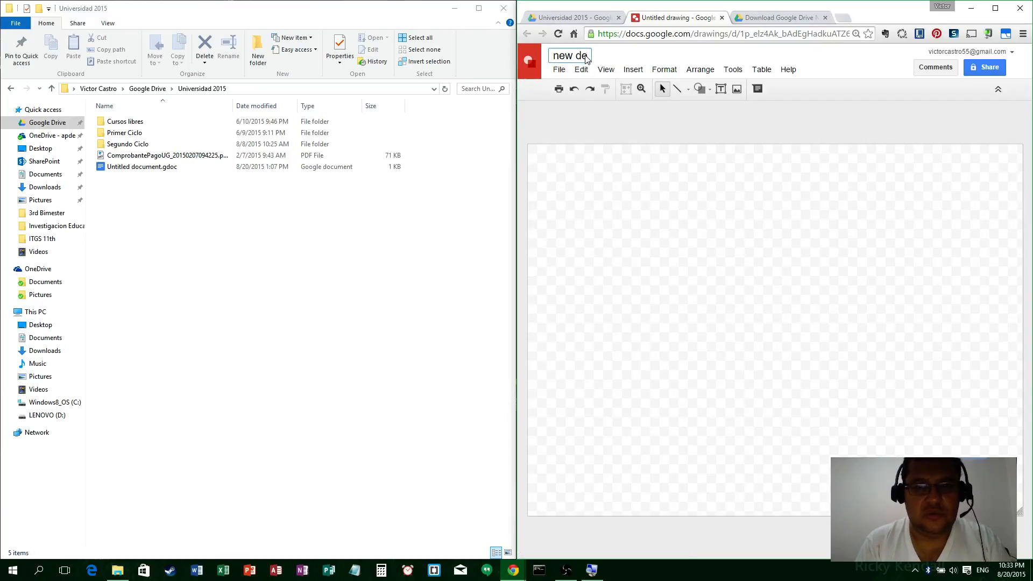
{"action": "key", "text": "BackSpace"}
{"action": "type", "text": "rawing"}
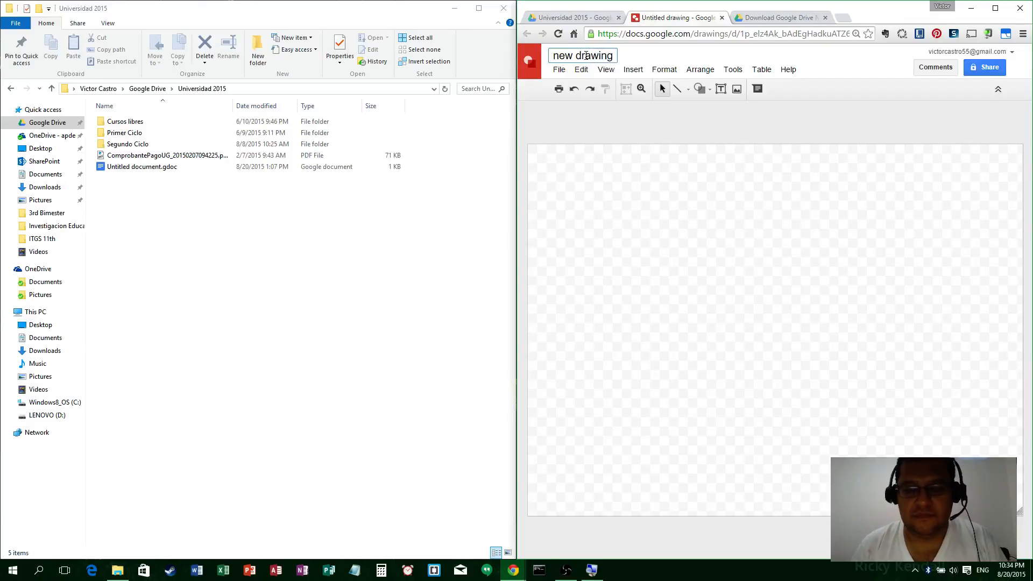
{"action": "key", "text": "Return"}
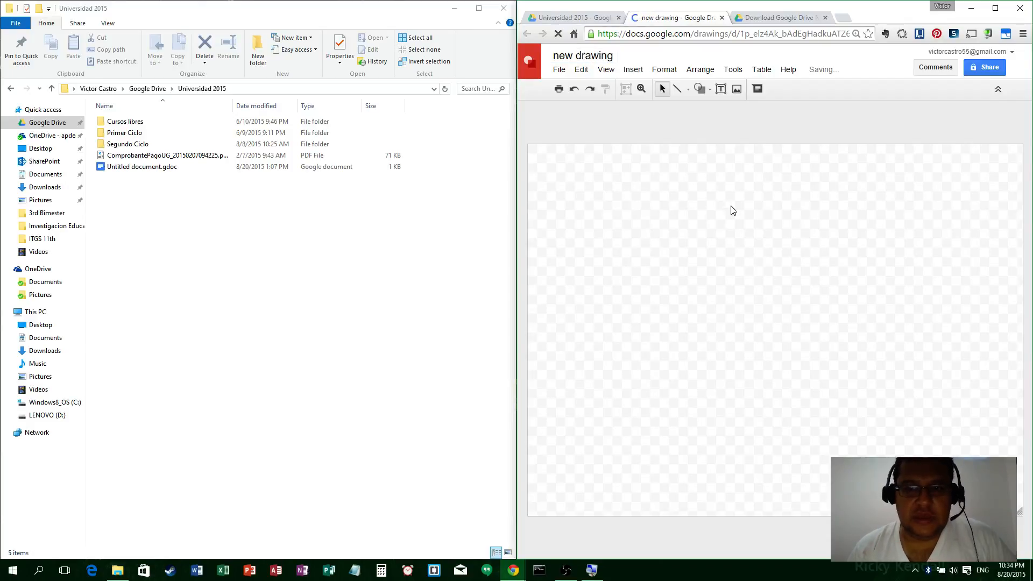
{"action": "mouse_move", "coordinate": [833, 77]}
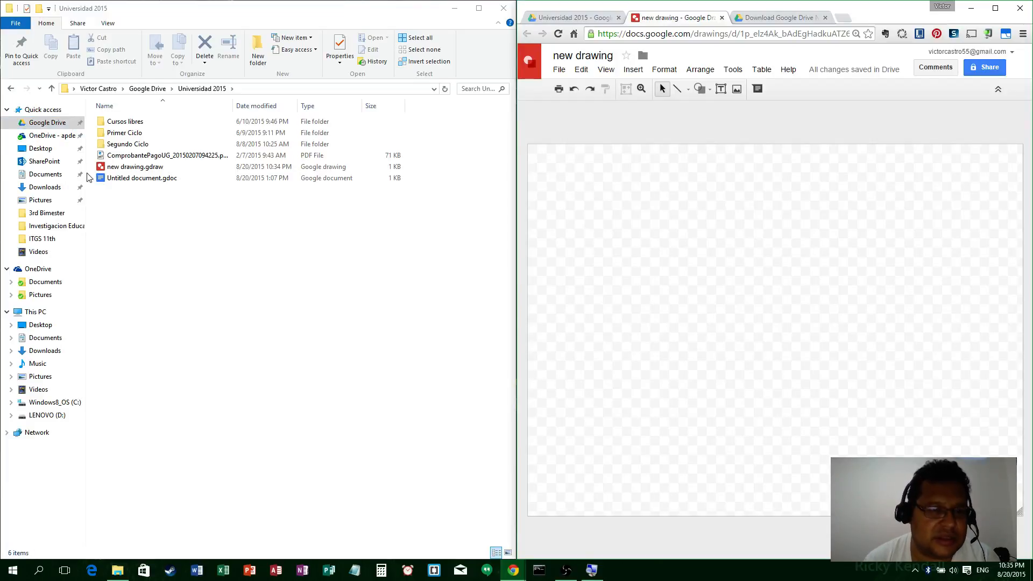
Step: Delete new drawing.gdraw from Universidad 2015, dismiss Drive's warning, and close its browser tab
{"action": "left_click", "coordinate": [163, 236]}
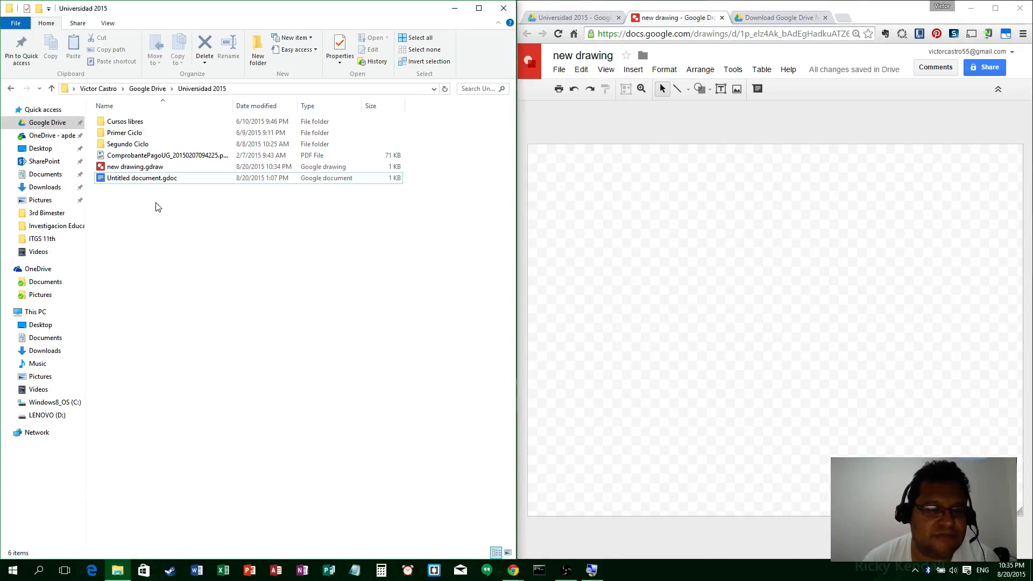
{"action": "left_click", "coordinate": [145, 171]}
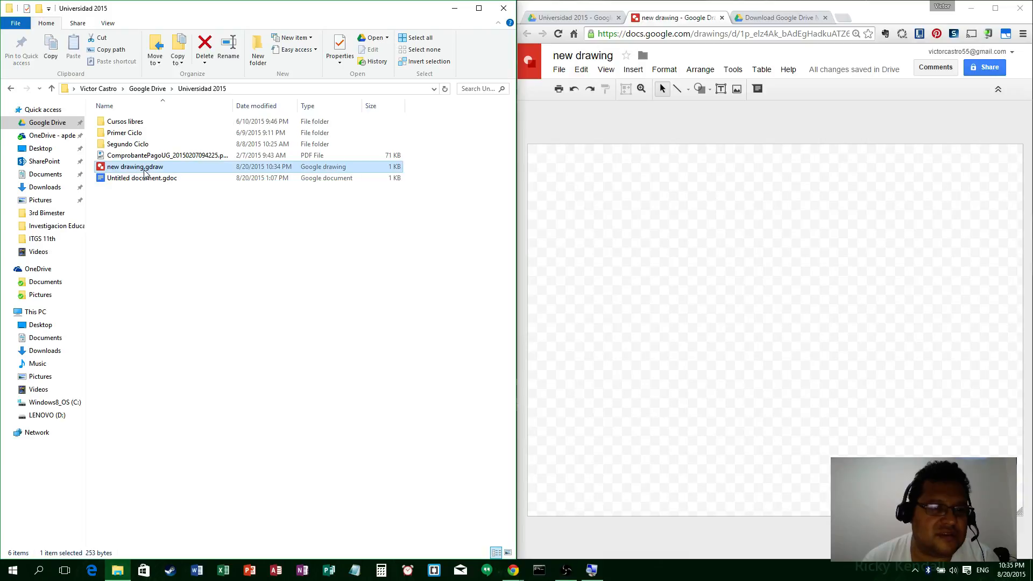
{"action": "key", "text": "Delete"}
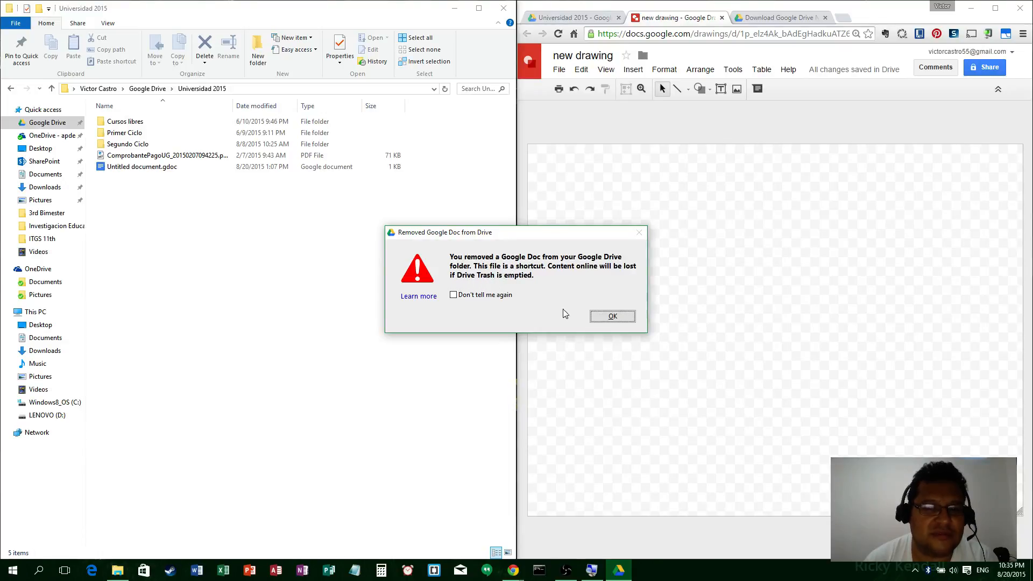
{"action": "left_click", "coordinate": [613, 316]}
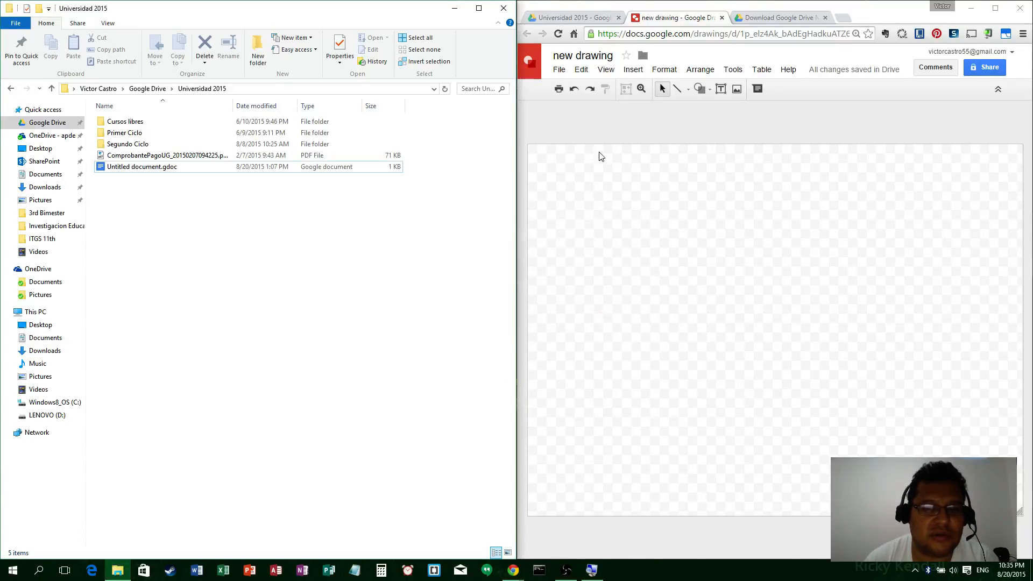
{"action": "left_click", "coordinate": [721, 18]}
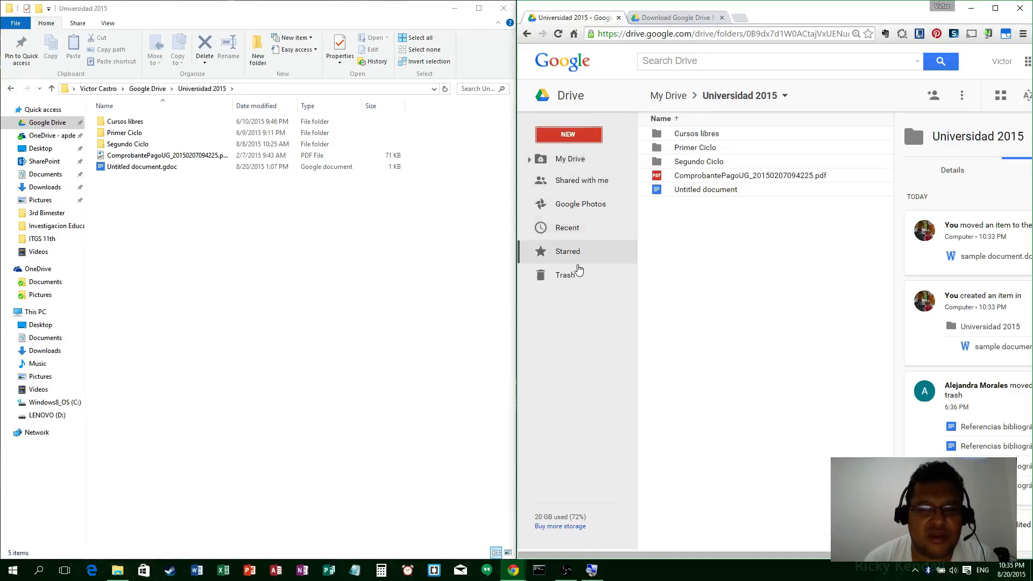
Step: Check Drive's Trash for new drawing and sample document.docx, then return to the local folder window
{"action": "left_click", "coordinate": [577, 275]}
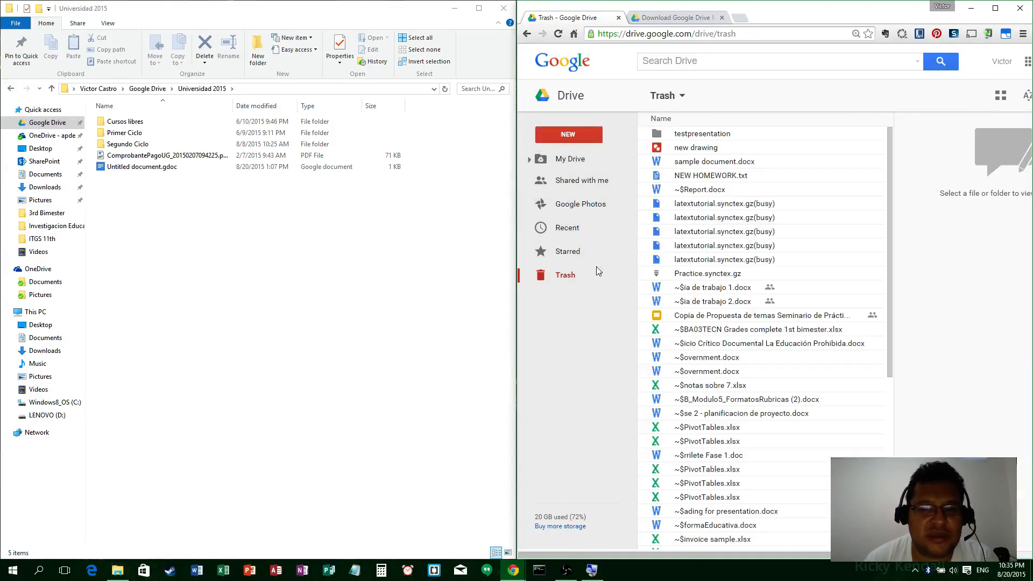
{"action": "scroll", "coordinate": [739, 451], "scroll_direction": "down", "scroll_amount": 4}
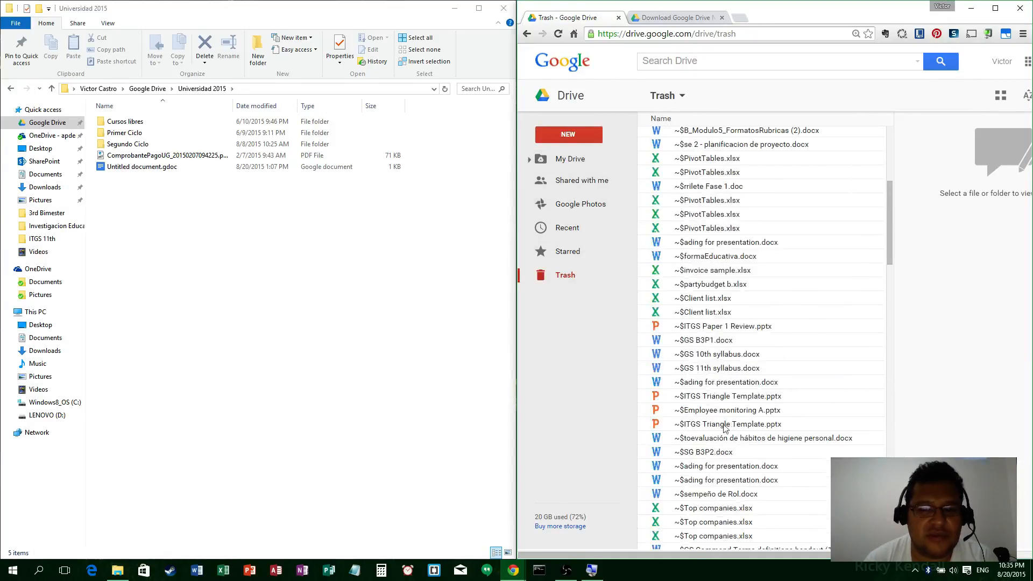
{"action": "scroll", "coordinate": [716, 334], "scroll_direction": "up", "scroll_amount": 5}
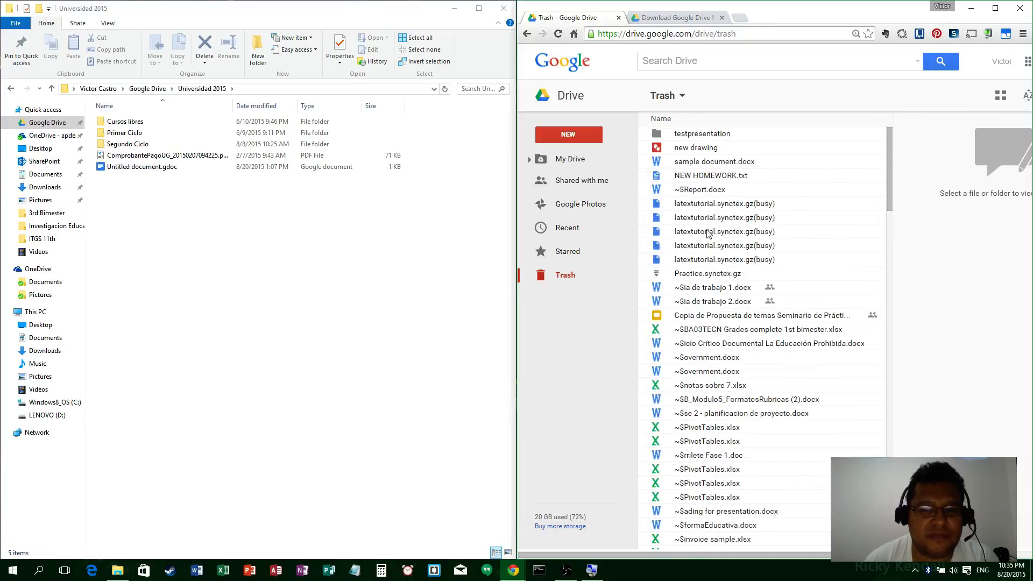
{"action": "scroll", "coordinate": [699, 197], "scroll_direction": "down", "scroll_amount": 5}
{"action": "scroll", "coordinate": [699, 197], "scroll_direction": "down", "scroll_amount": 4}
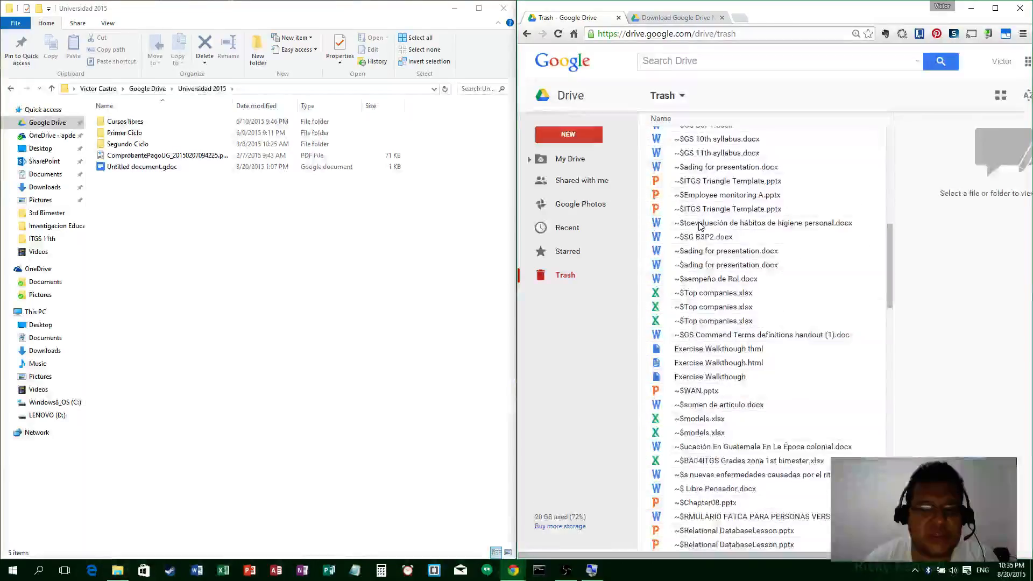
{"action": "scroll", "coordinate": [698, 215], "scroll_direction": "up", "scroll_amount": 9}
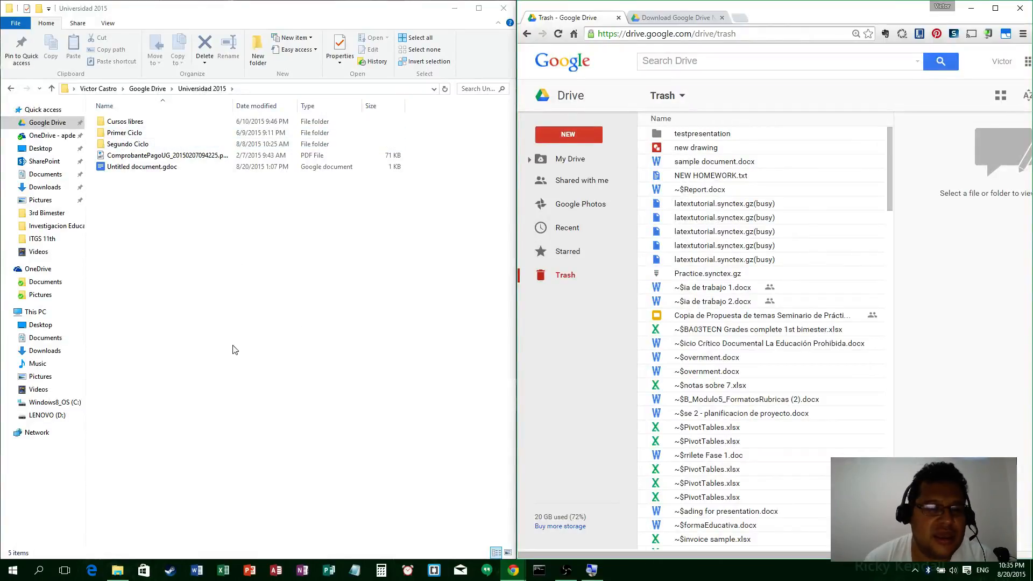
{"action": "left_click", "coordinate": [211, 371]}
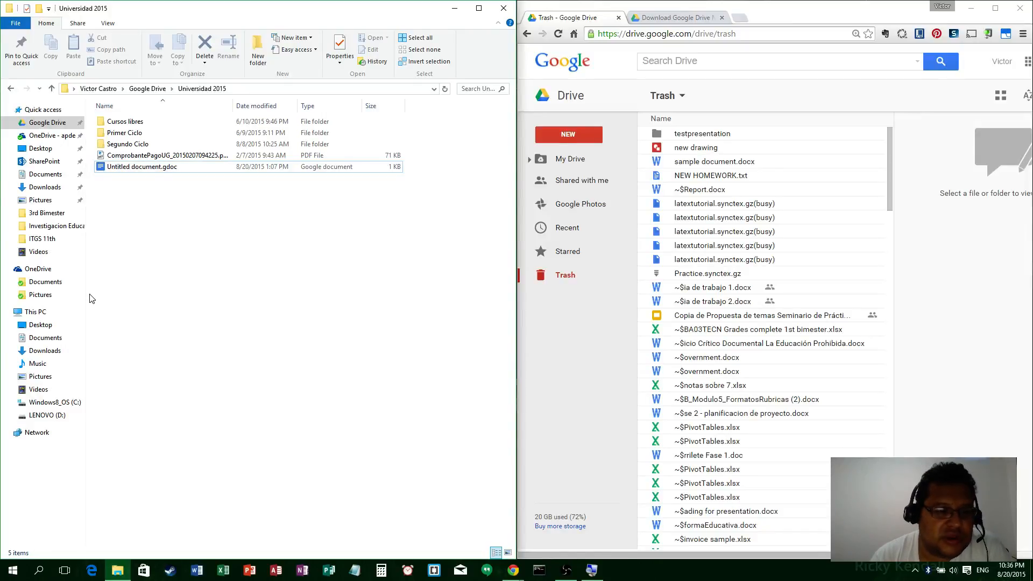
Step: Browse OneDrive and the organisation's OneDrive folder, then go to the local Google Drive folder's 88 items
{"action": "left_click", "coordinate": [37, 270]}
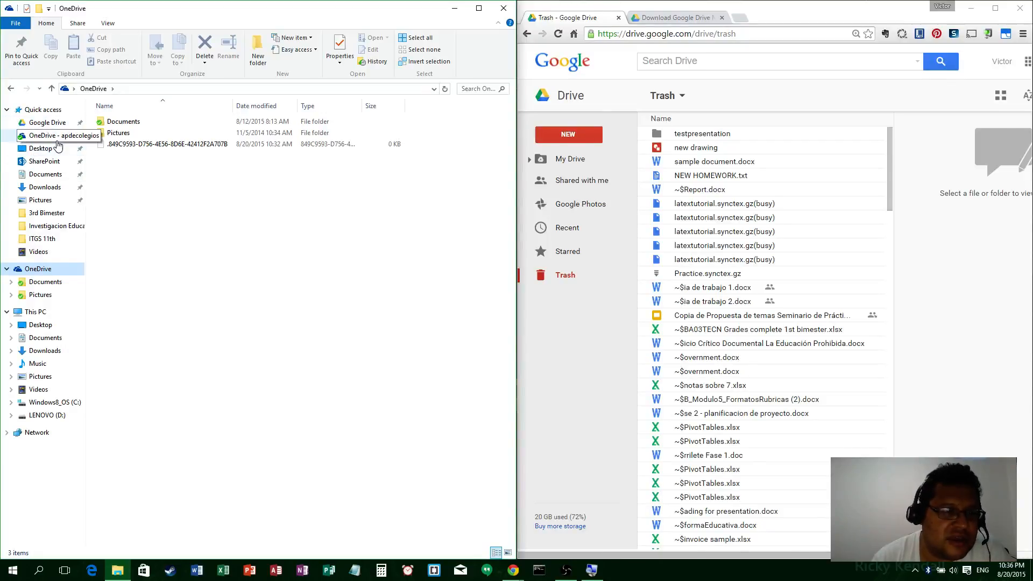
{"action": "left_click", "coordinate": [41, 135]}
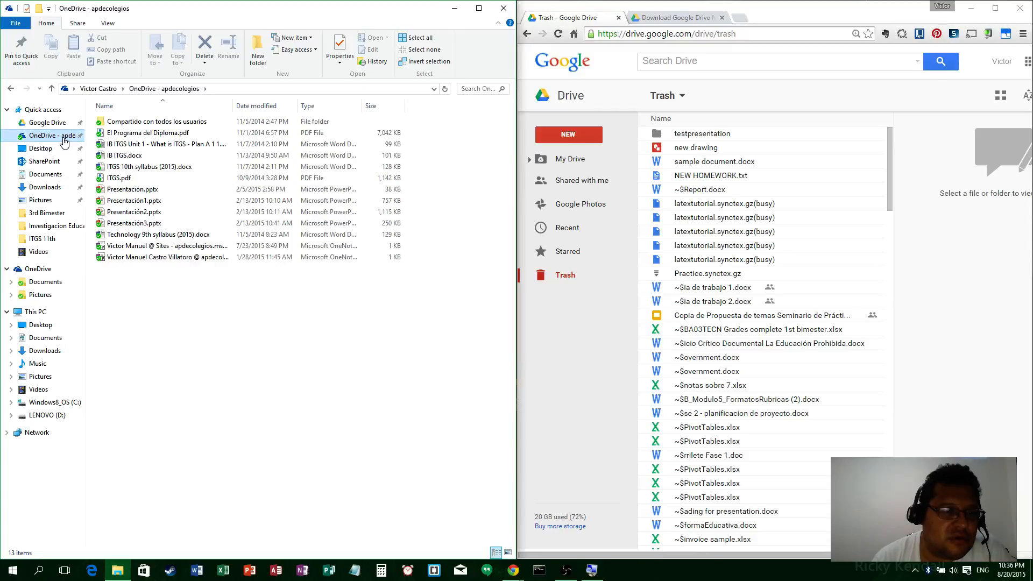
{"action": "left_click", "coordinate": [50, 123]}
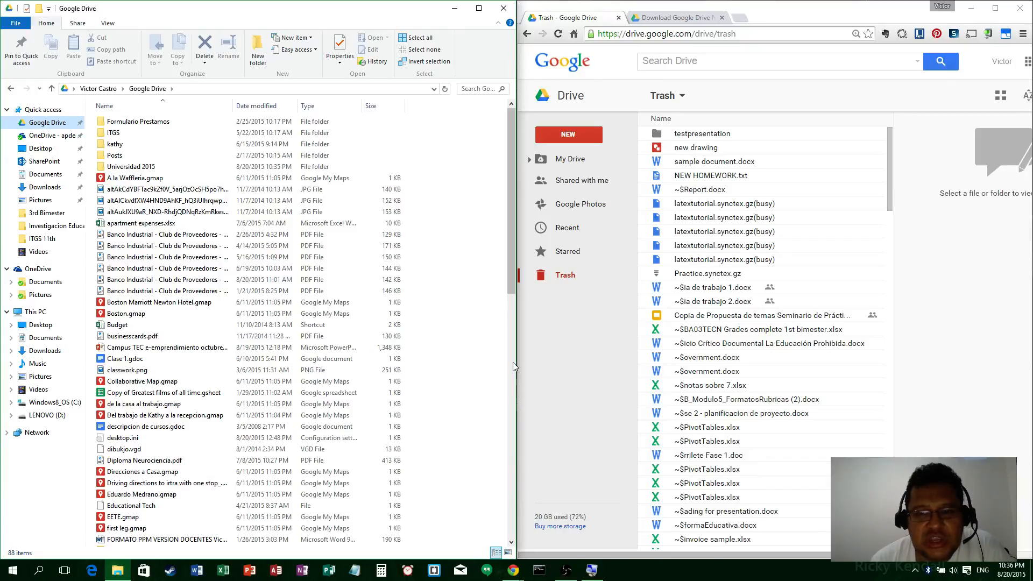
Step: Scroll through the Google Drive folder list and bring the OBS window to the front
{"action": "left_click_drag", "start_coordinate": [511, 236], "coordinate": [473, 204]}
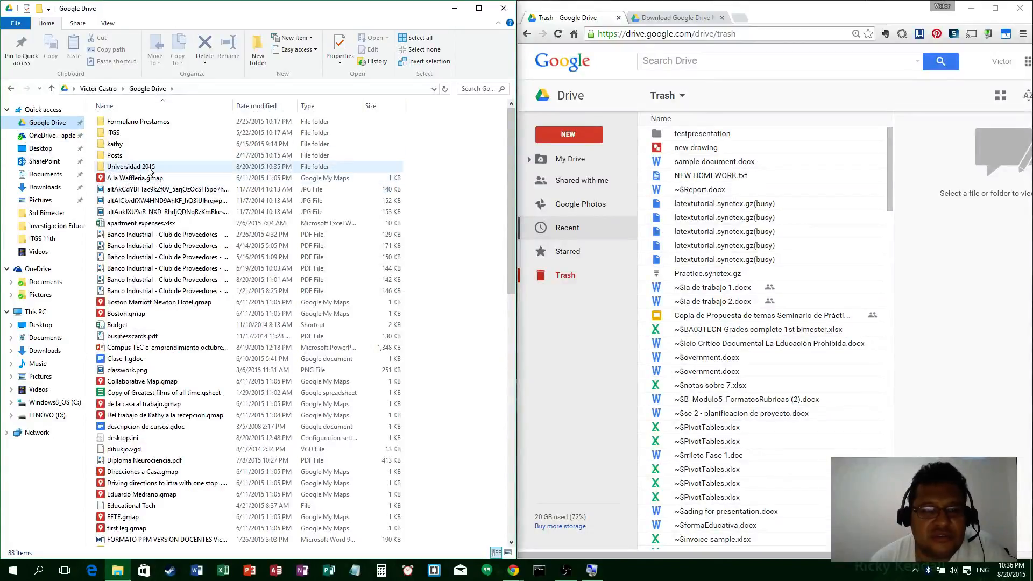
{"action": "mouse_move", "coordinate": [149, 170]}
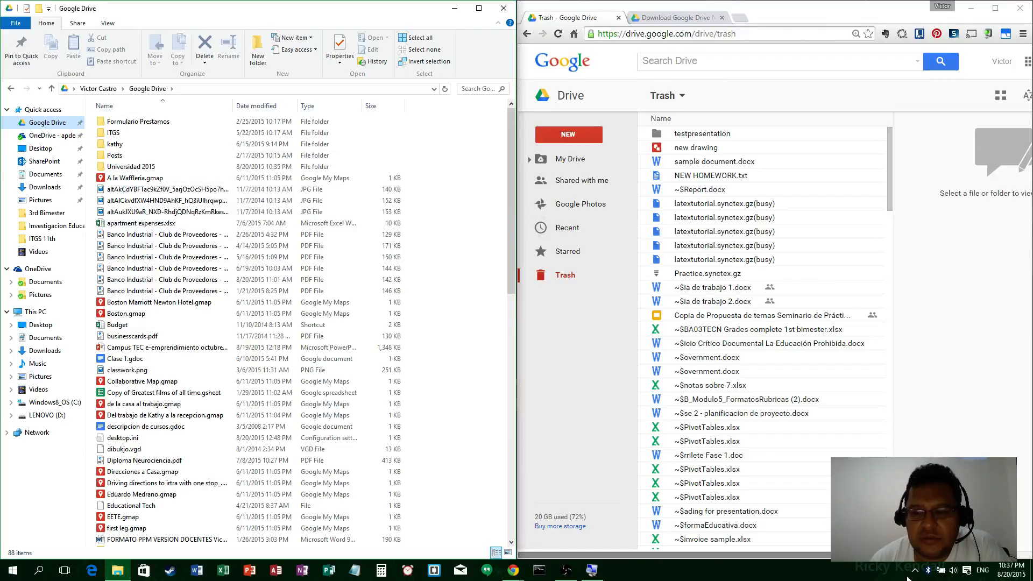
{"action": "left_click", "coordinate": [572, 574]}
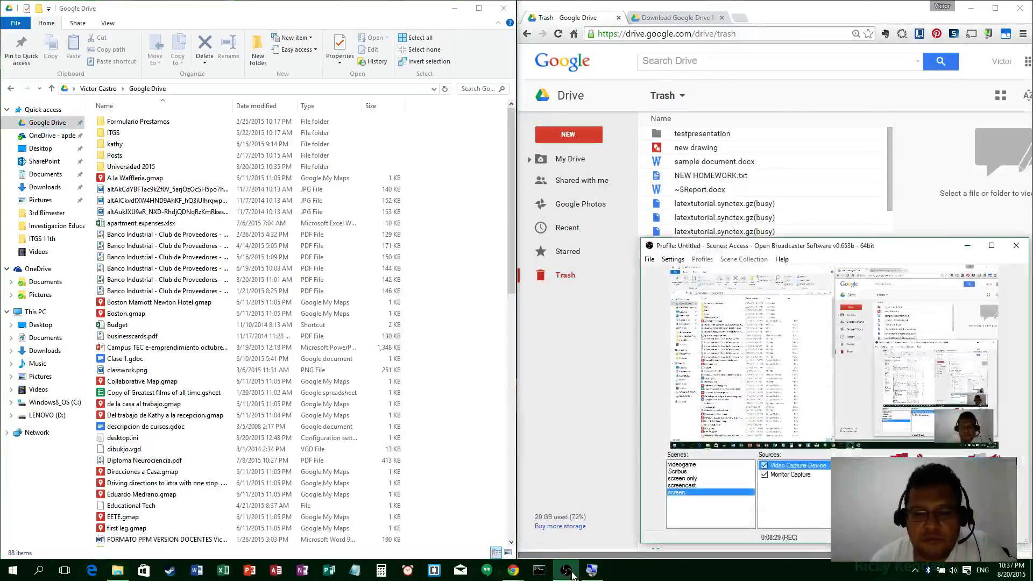